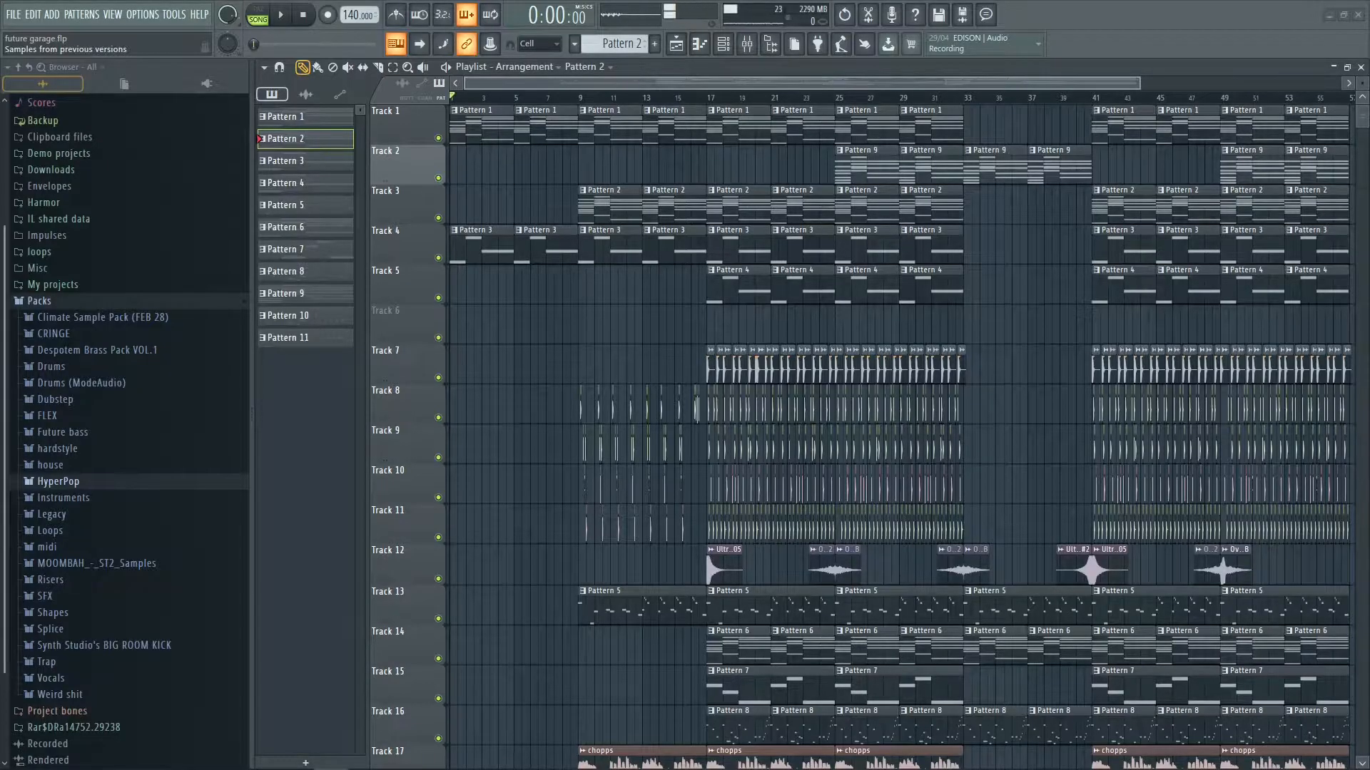
Play Pattern 1's Serum_x64 chords in the piano roll, stop playback and return to the playlist.
key(space)
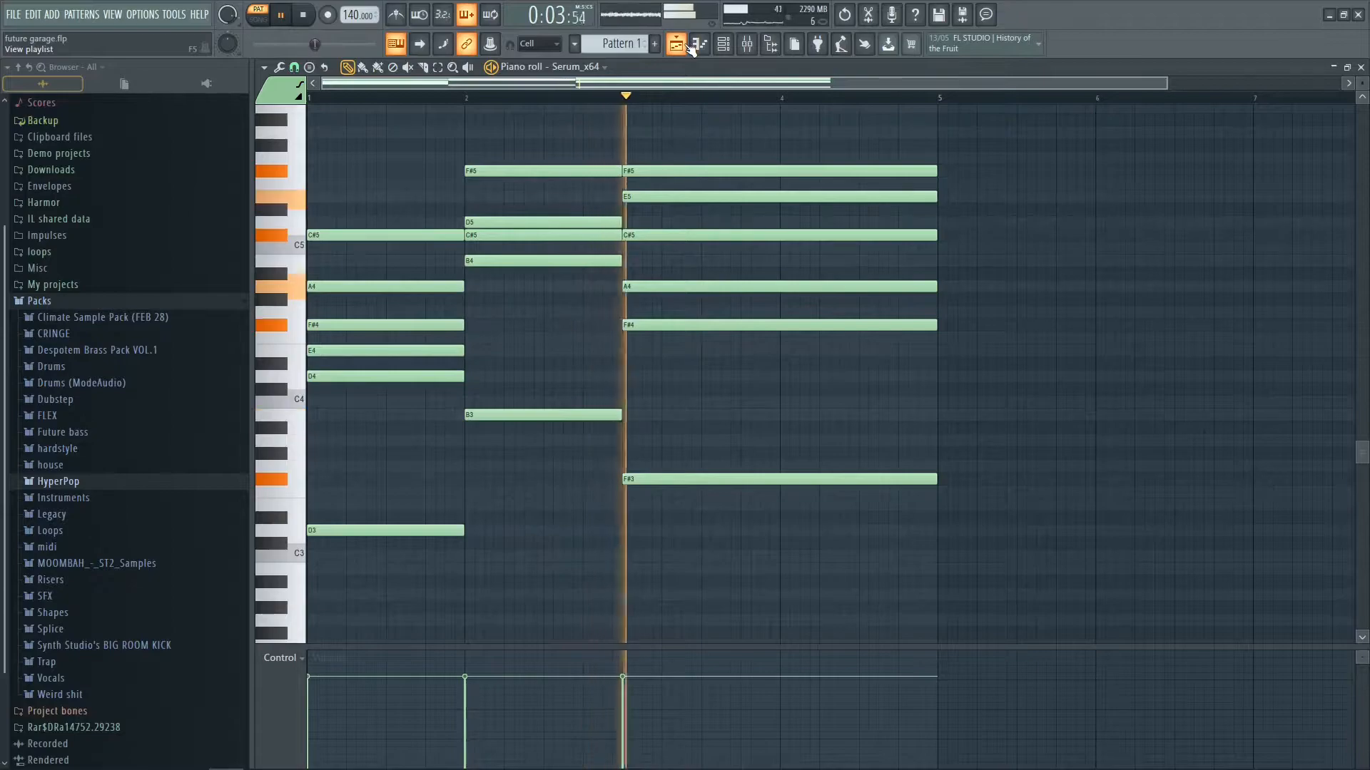
click(305, 14)
click(676, 44)
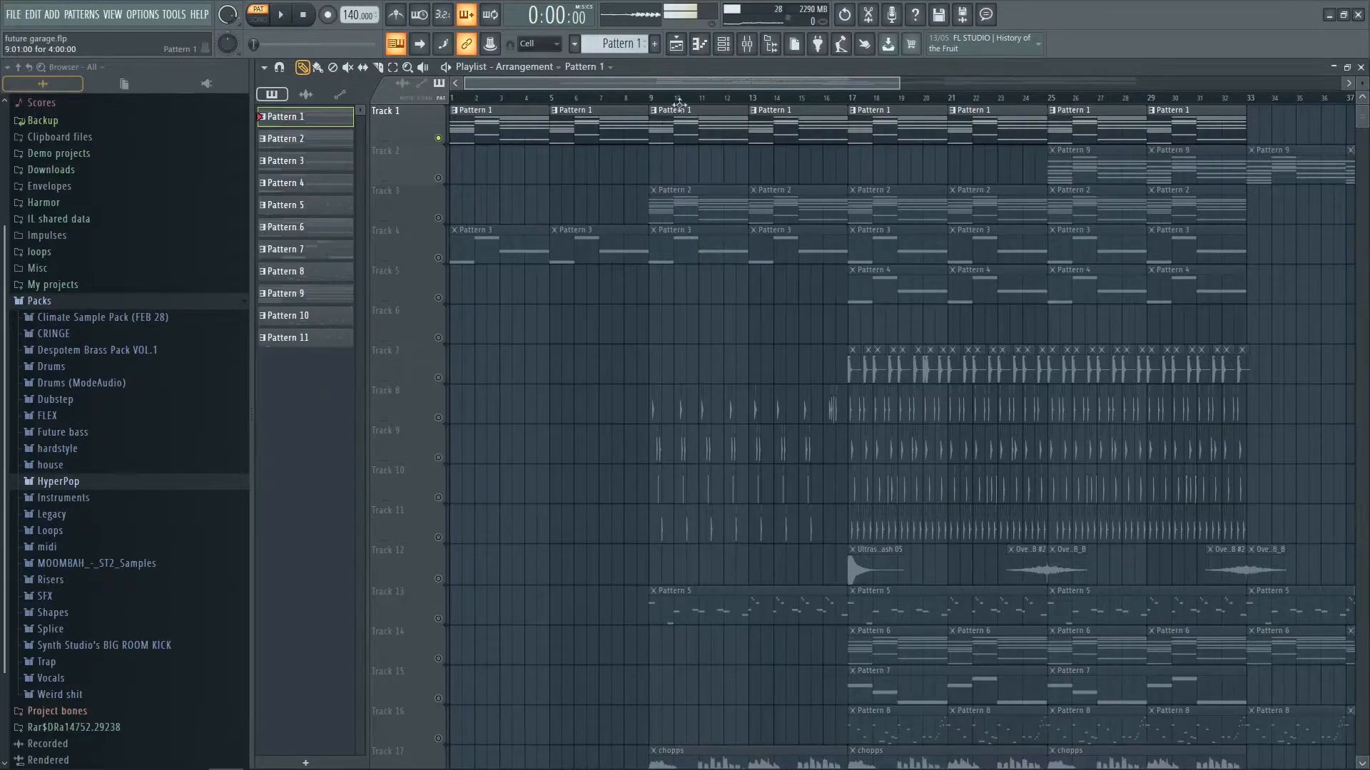
Inspect the Serum synth behind Pattern 1 from the channel rack, and return to the playlist arrangement.
key(F6)
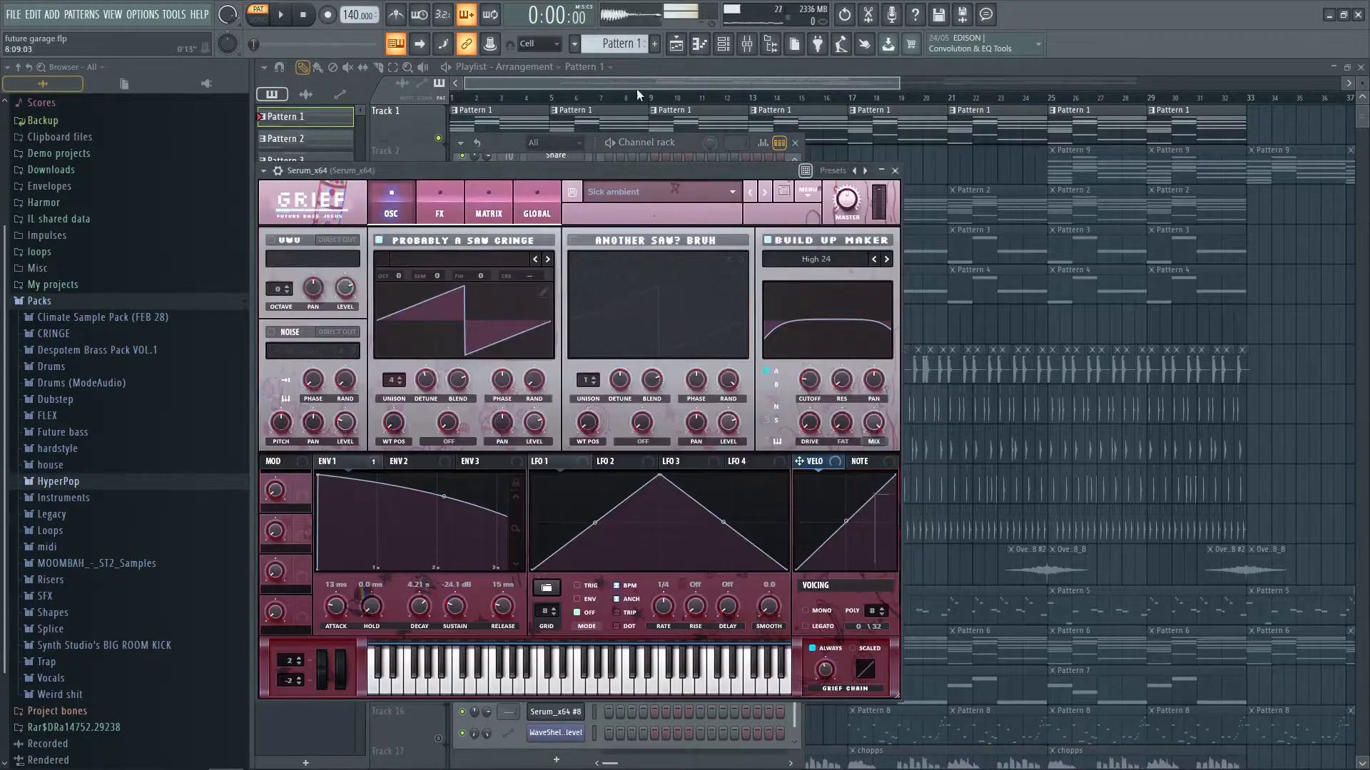
click(637, 84)
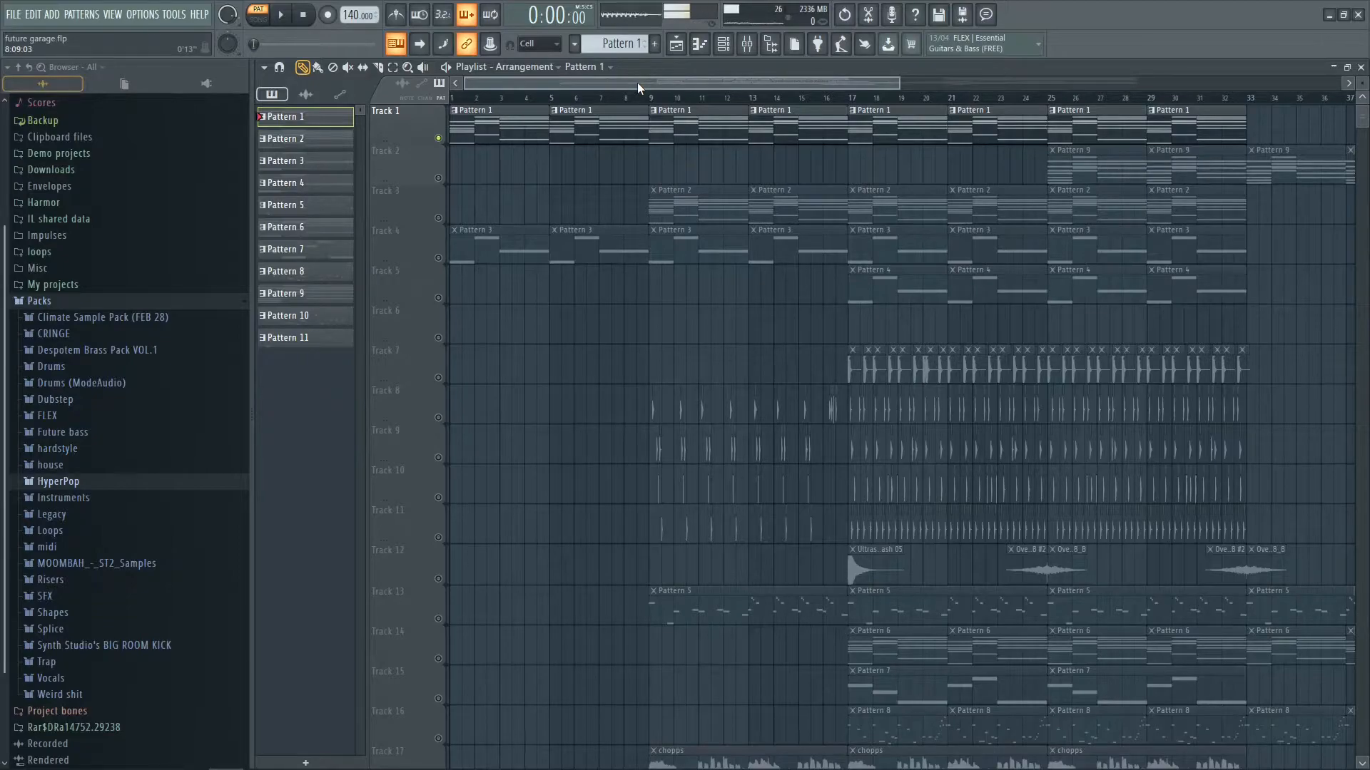
drag(898, 84, 1347, 151)
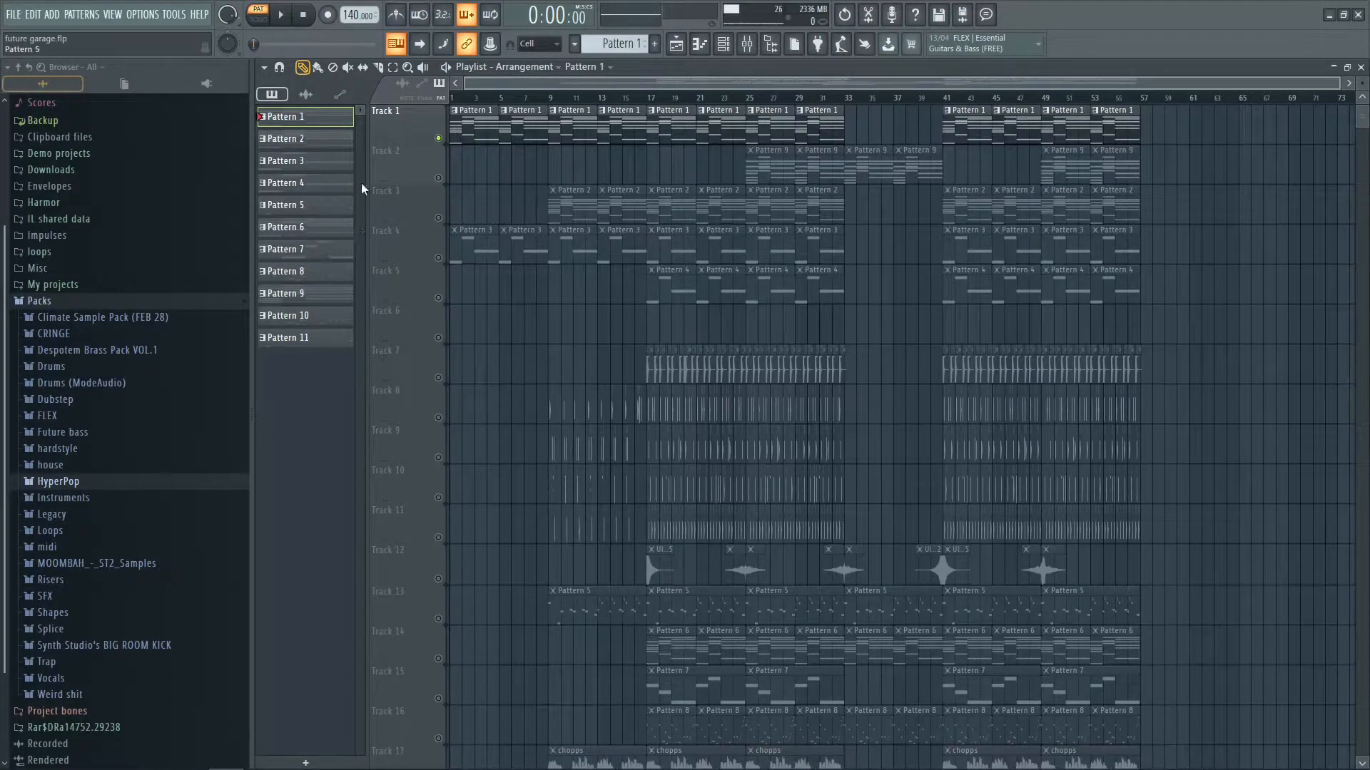
Solo Track 4 in song mode with the playhead at bar 1, and select its first Pattern 3 clip.
click(436, 256)
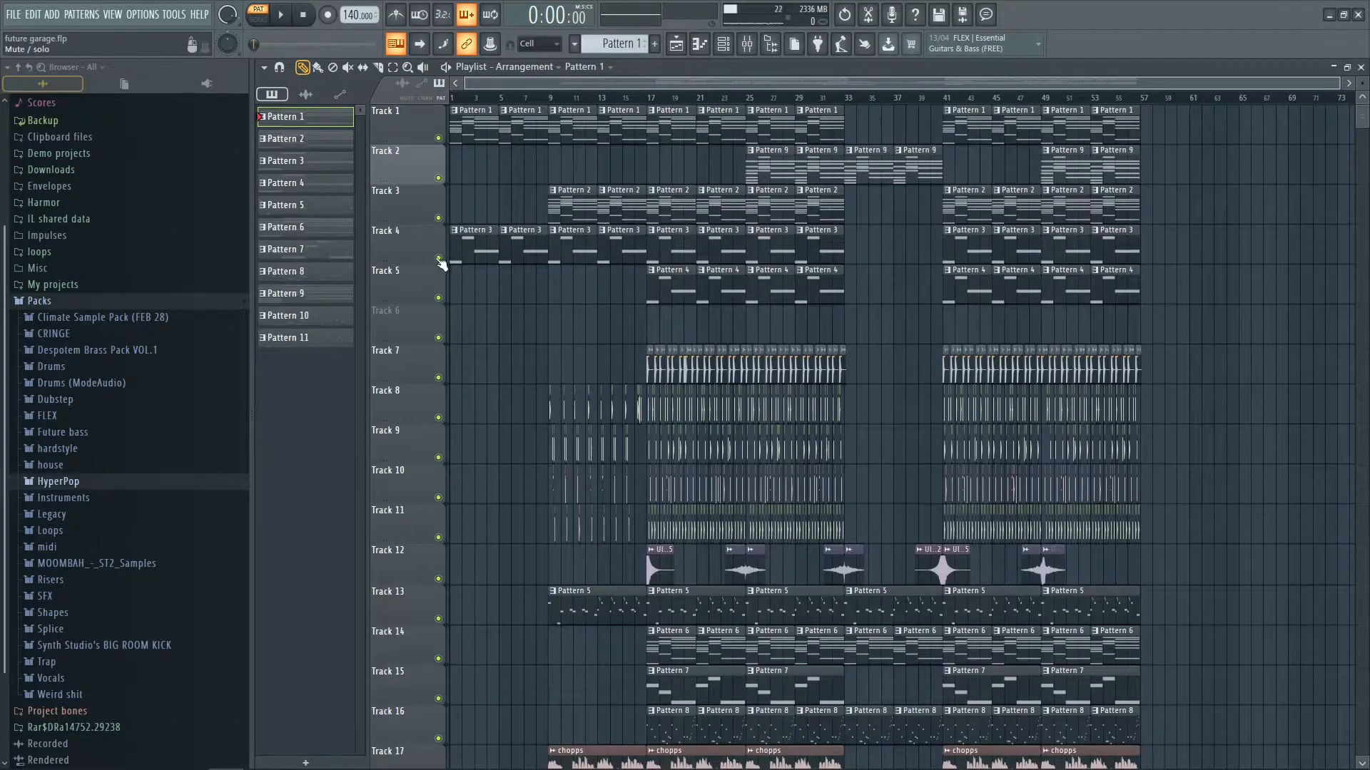
click(455, 97)
click(724, 44)
scroll(584, 204, up, 3)
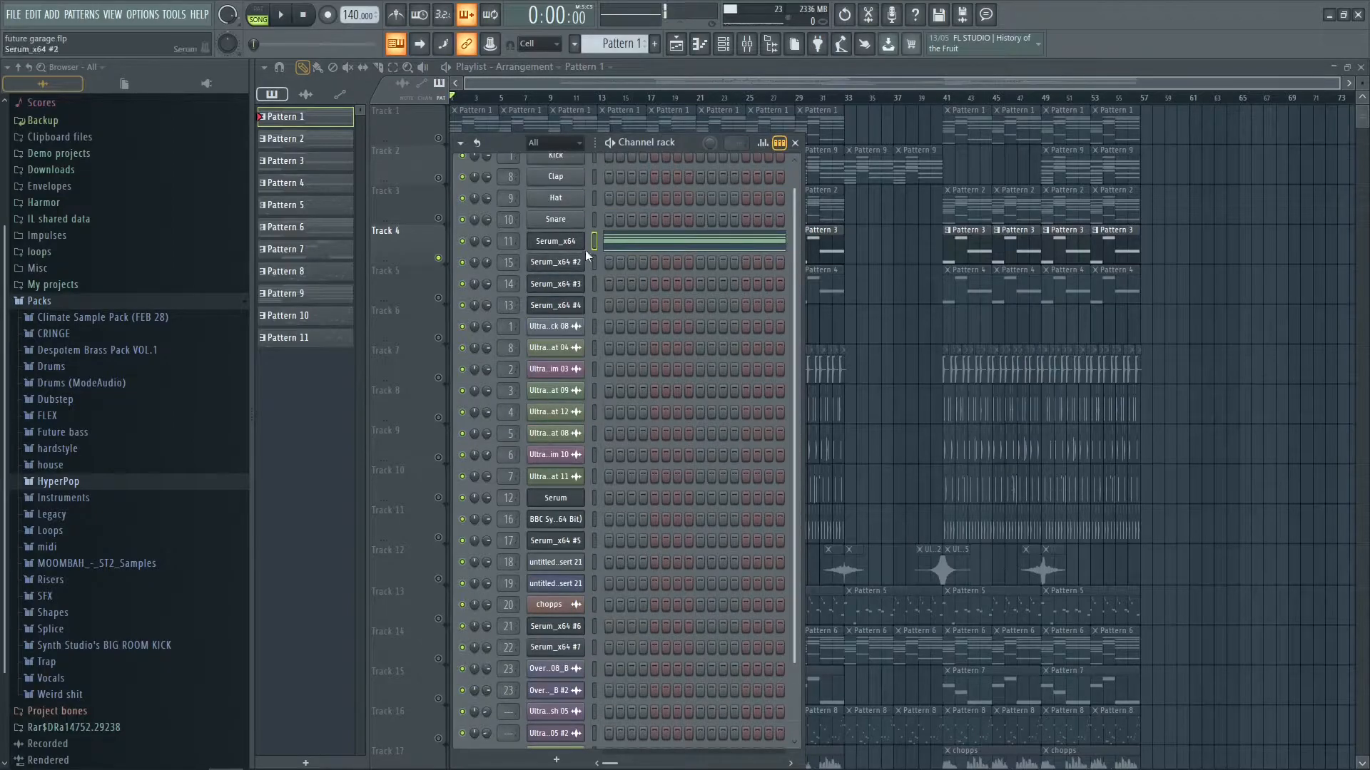
click(723, 44)
click(476, 251)
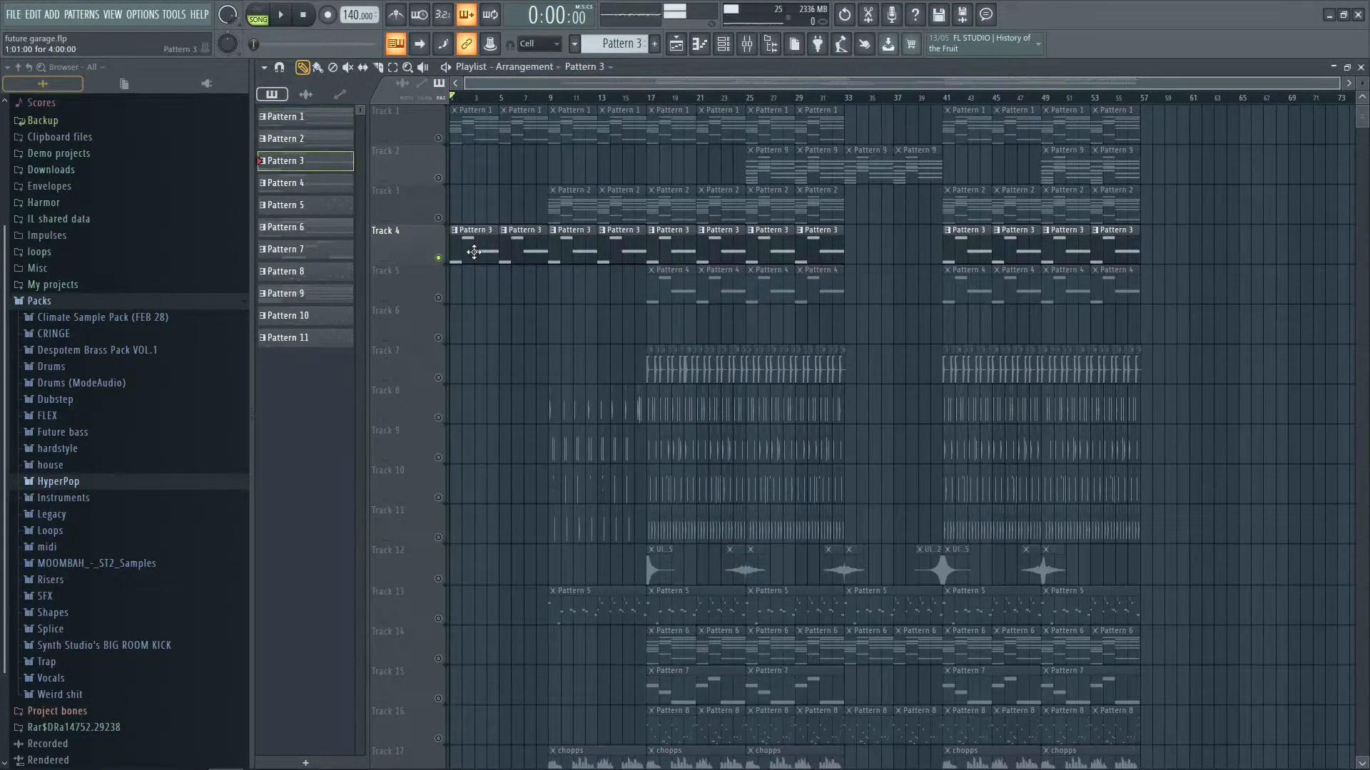
Check which channel Pattern 3 uses in the channel rack, and play the soloed Track 4 from the song's start.
click(723, 44)
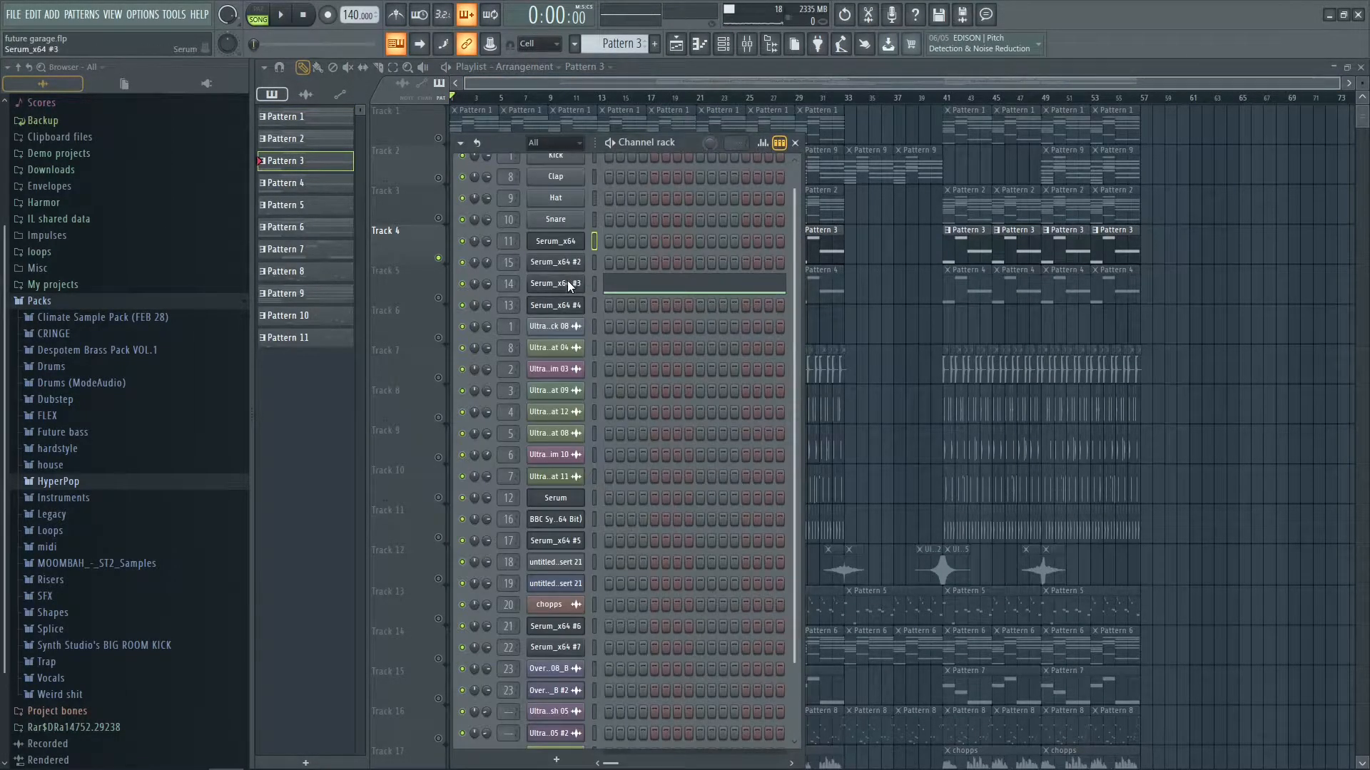
click(723, 45)
click(281, 15)
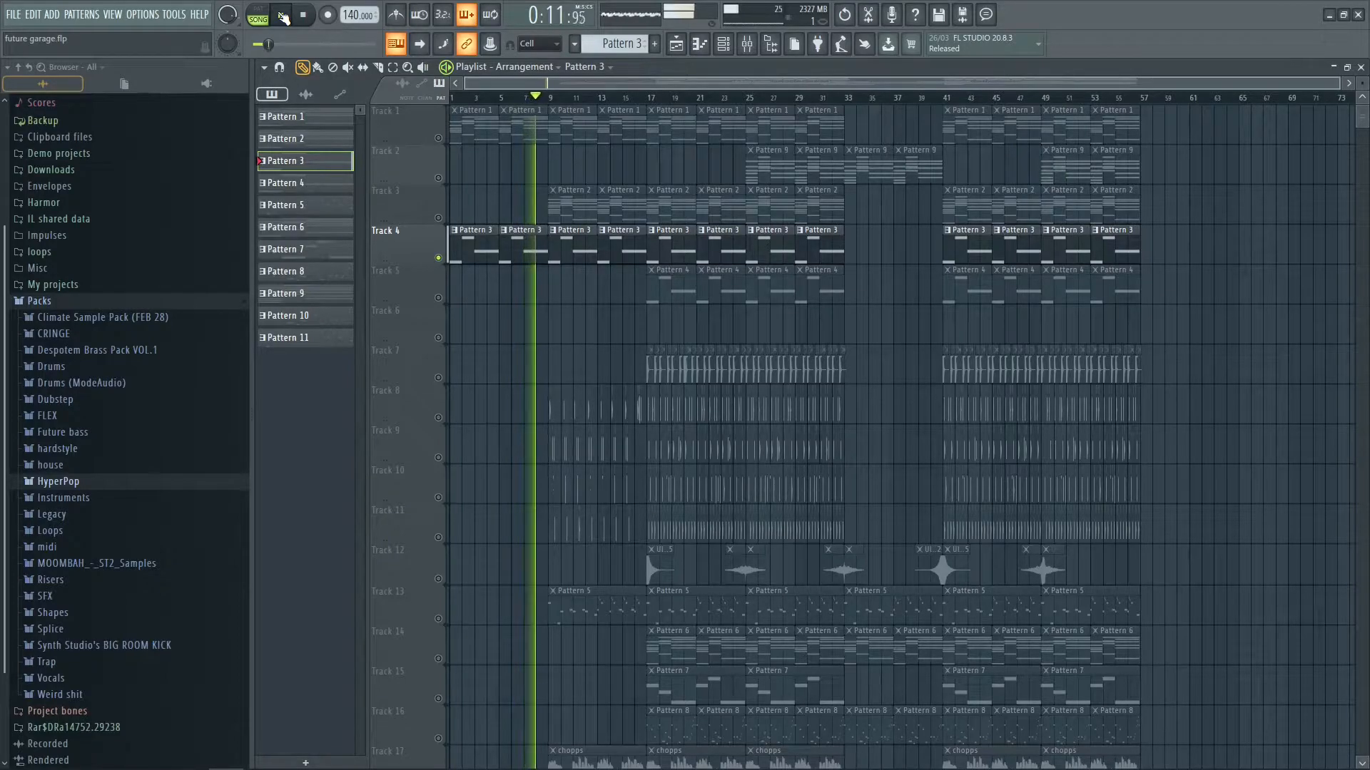
click(283, 16)
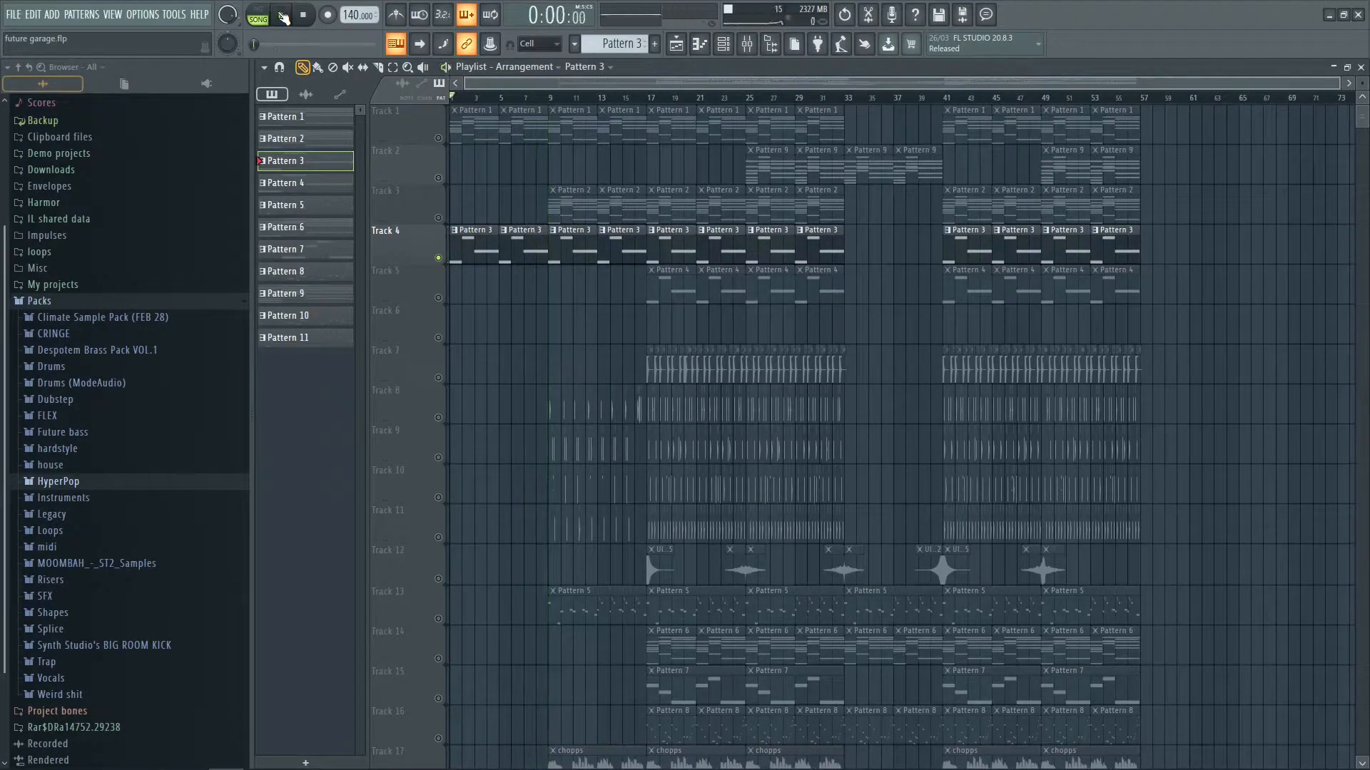
Solo Track 3 and listen to its Pattern 2 clips from bar 9.
right_click(439, 217)
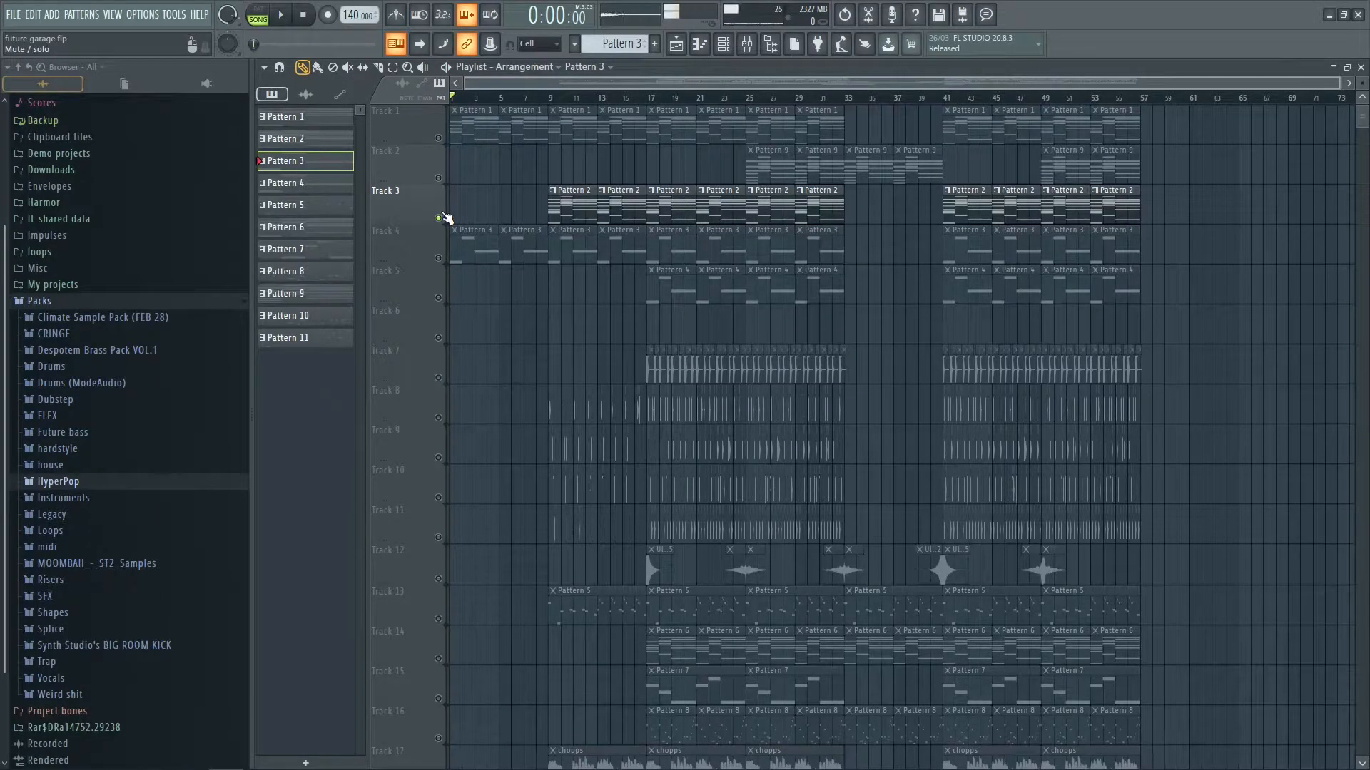
click(549, 100)
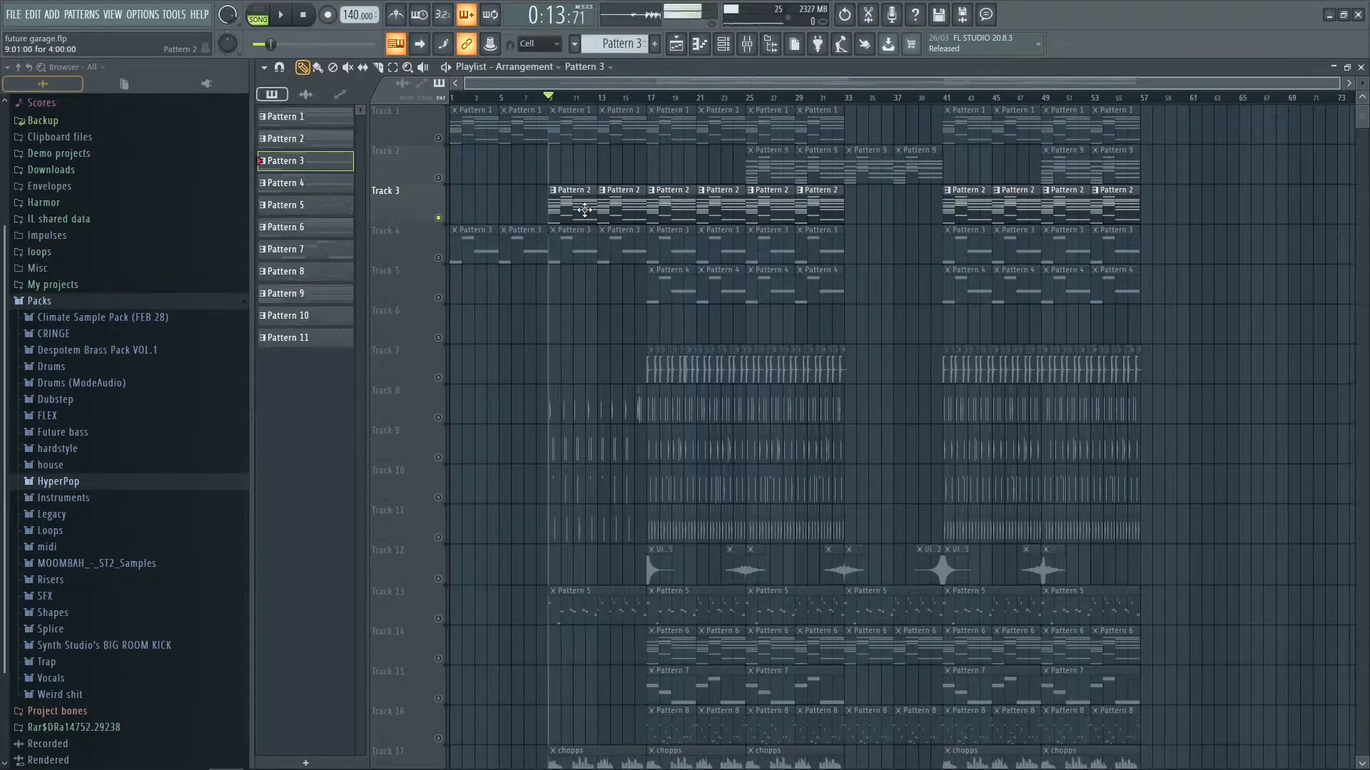
key(space)
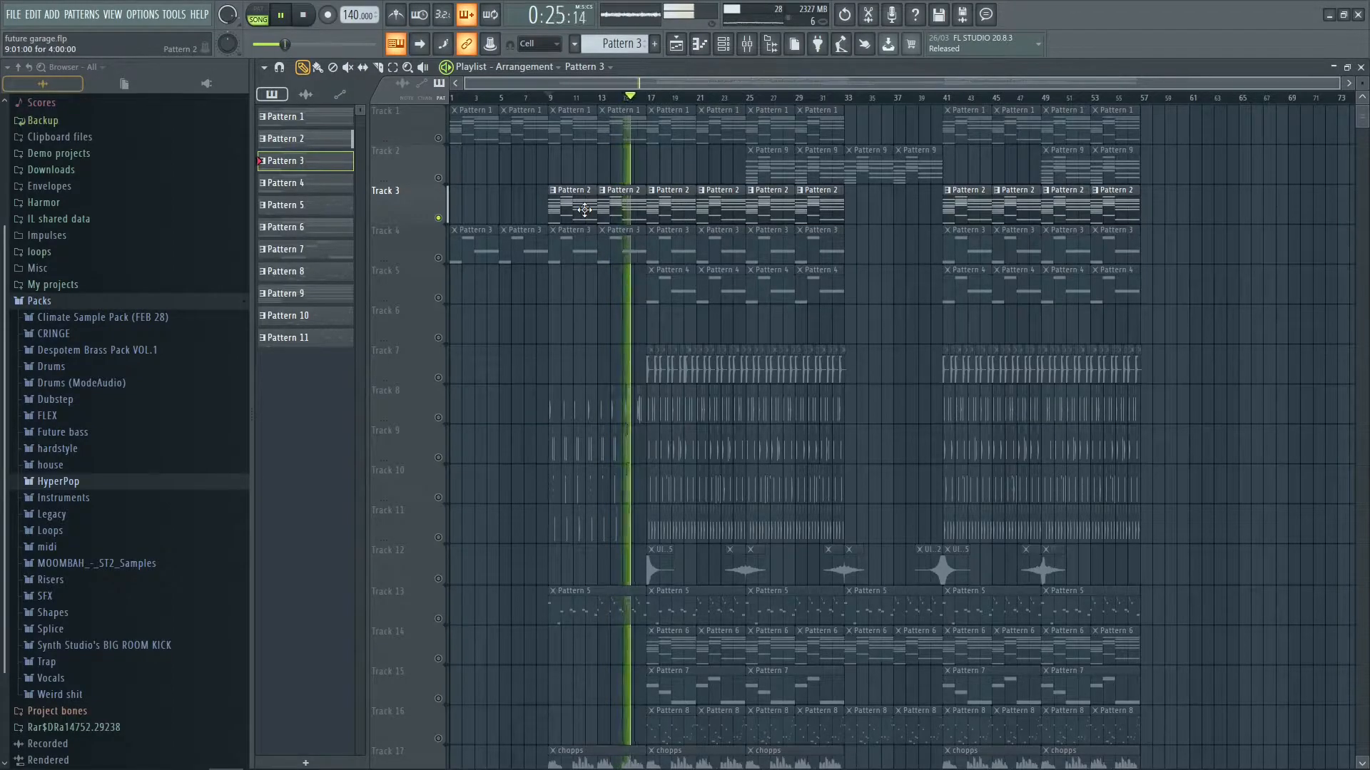
key(space)
Solo Track 13 and listen to its Pattern 5 clips from bar 9.
scroll(493, 435, down, 3)
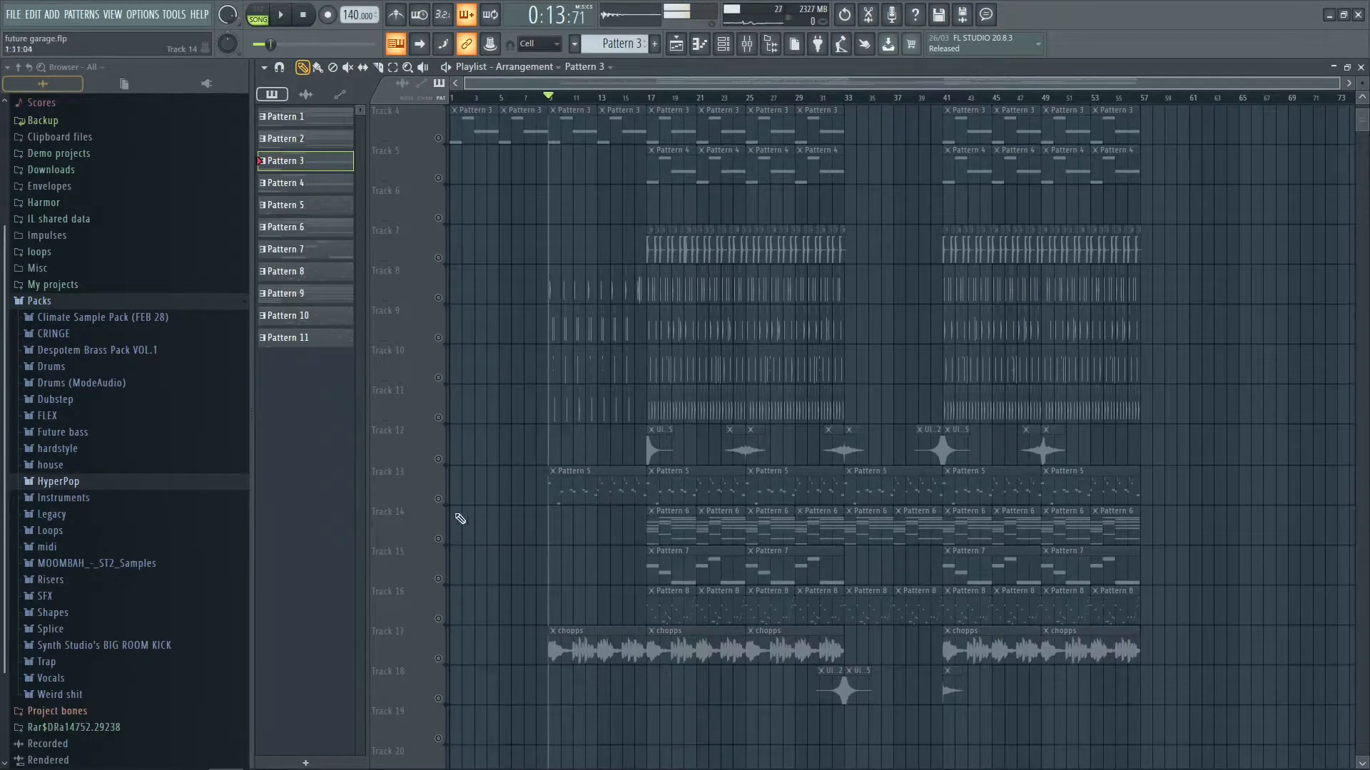
click(442, 502)
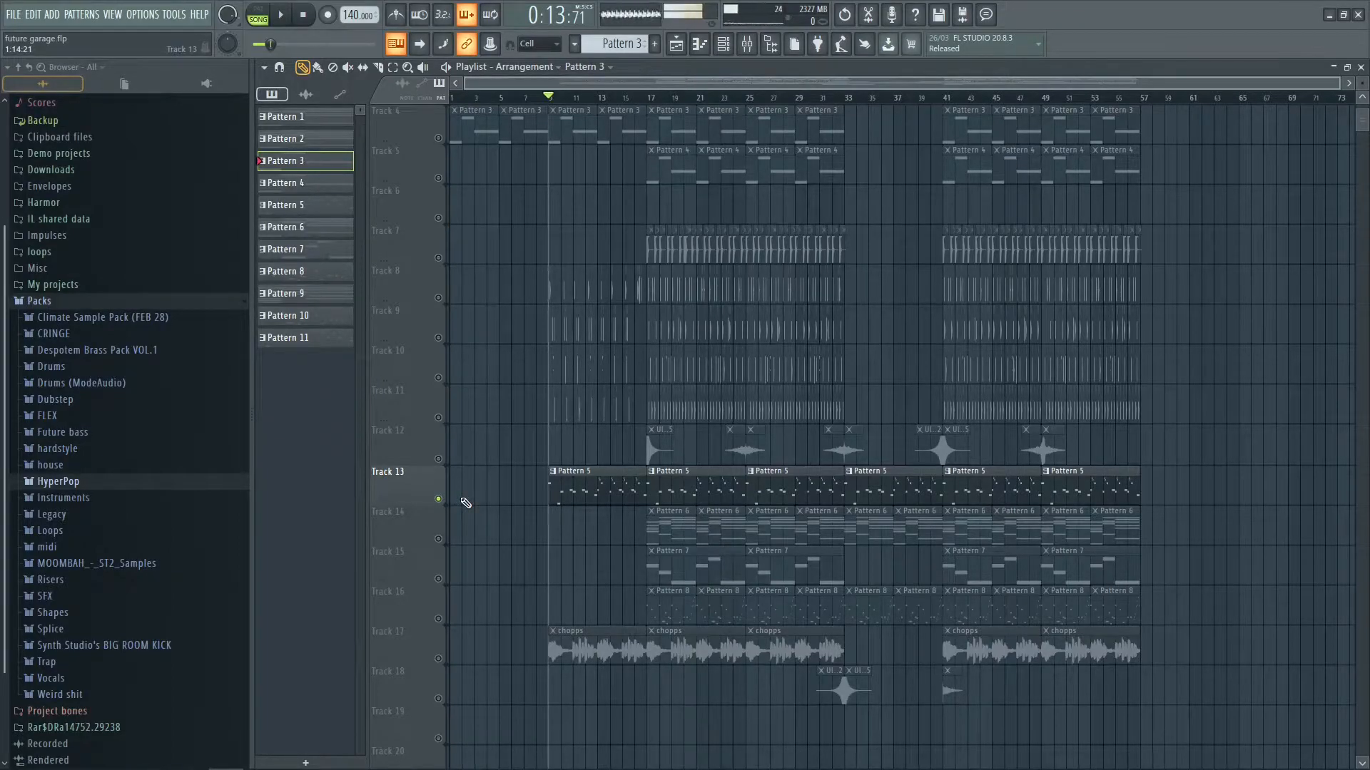
key(space)
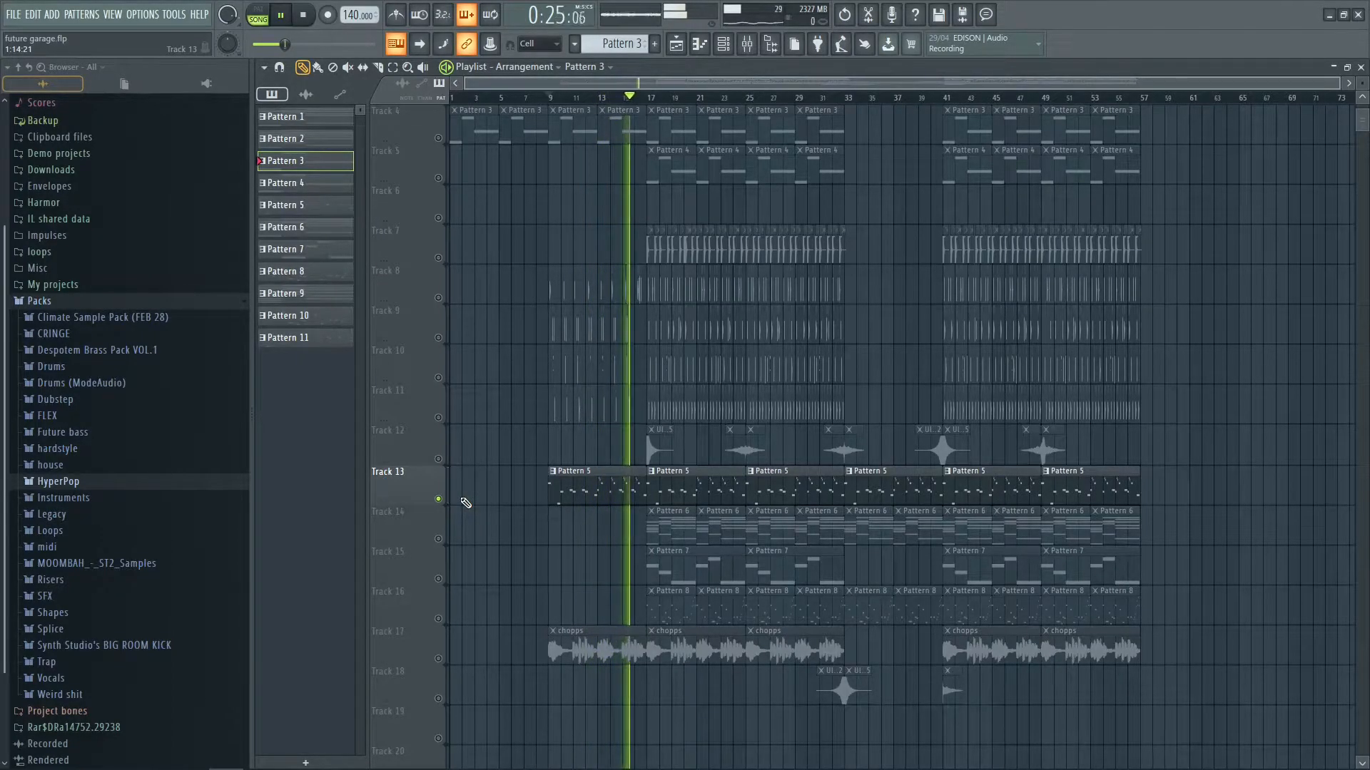
key(space)
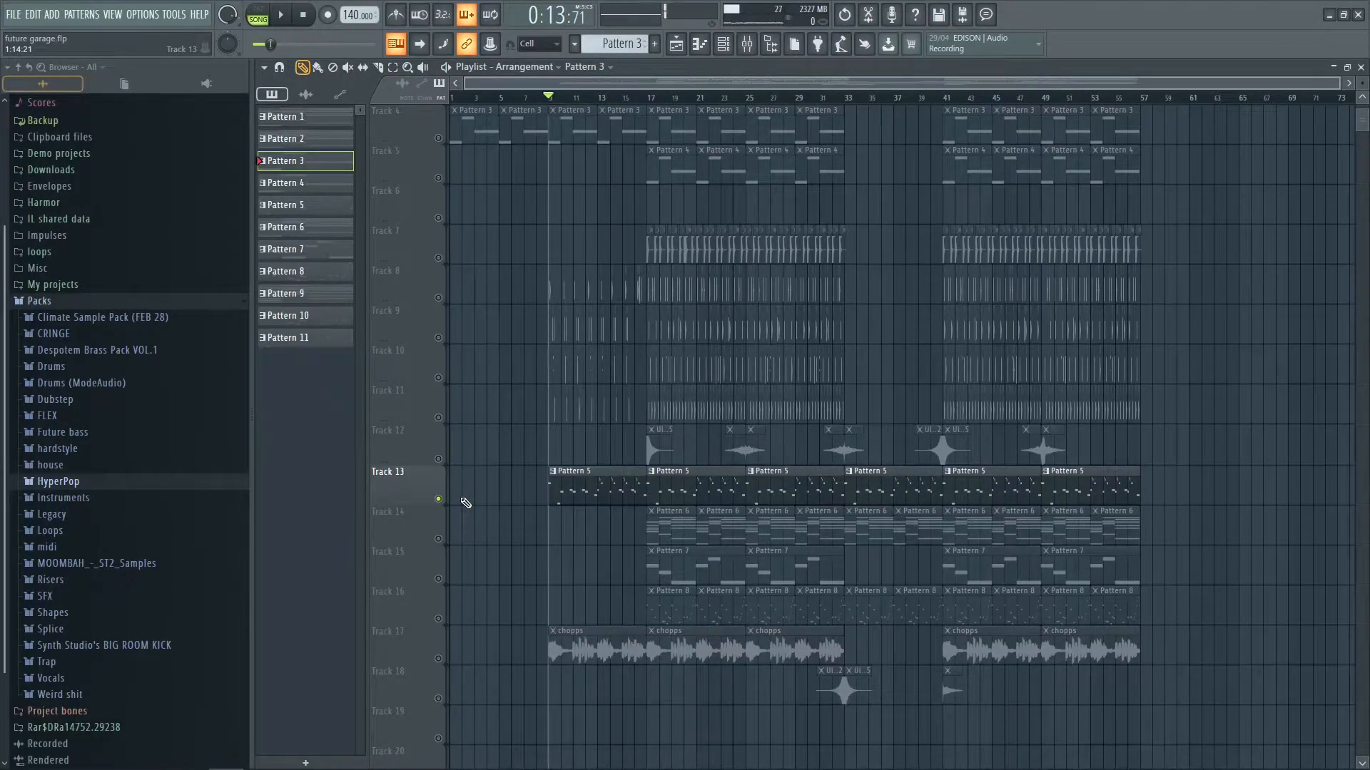
Solo Track 17 and listen to its chopps audio clips from bar 9.
scroll(464, 502, down, 2)
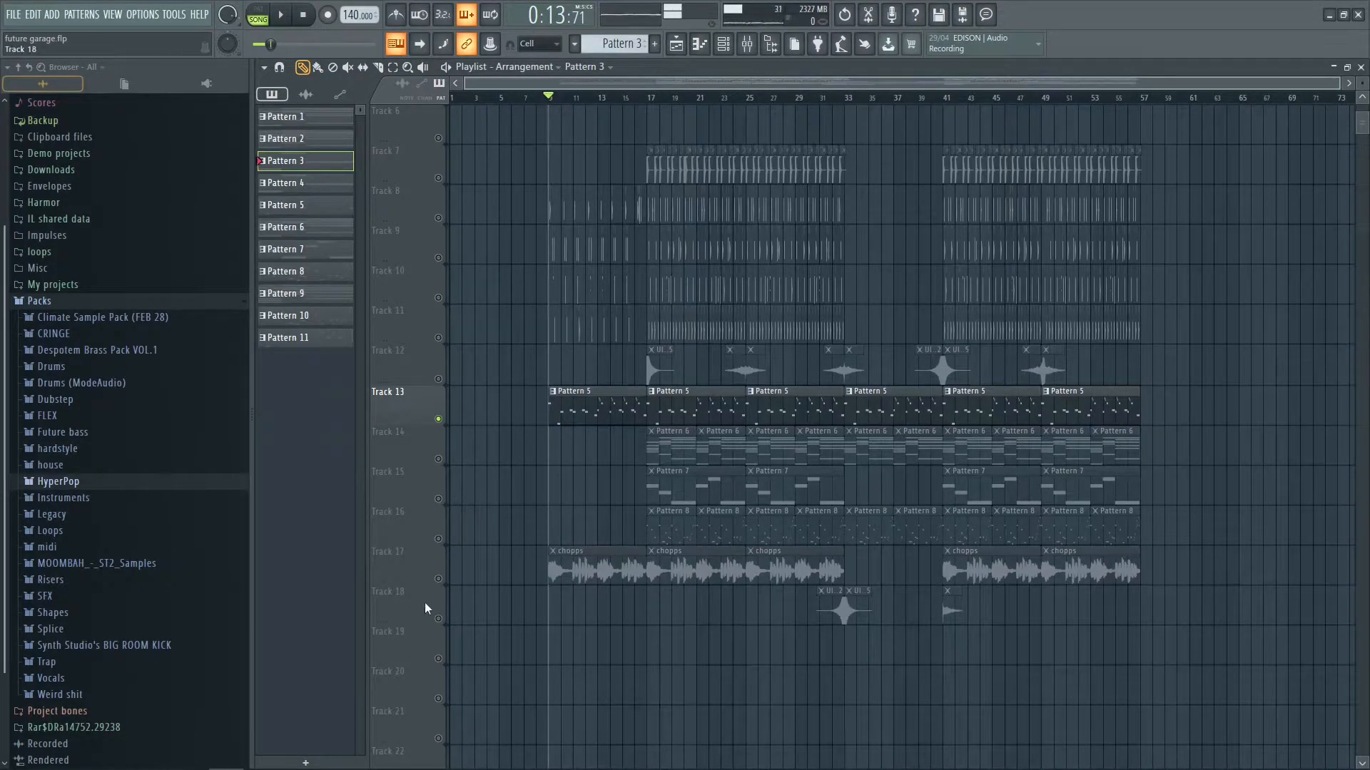
right_click(438, 579)
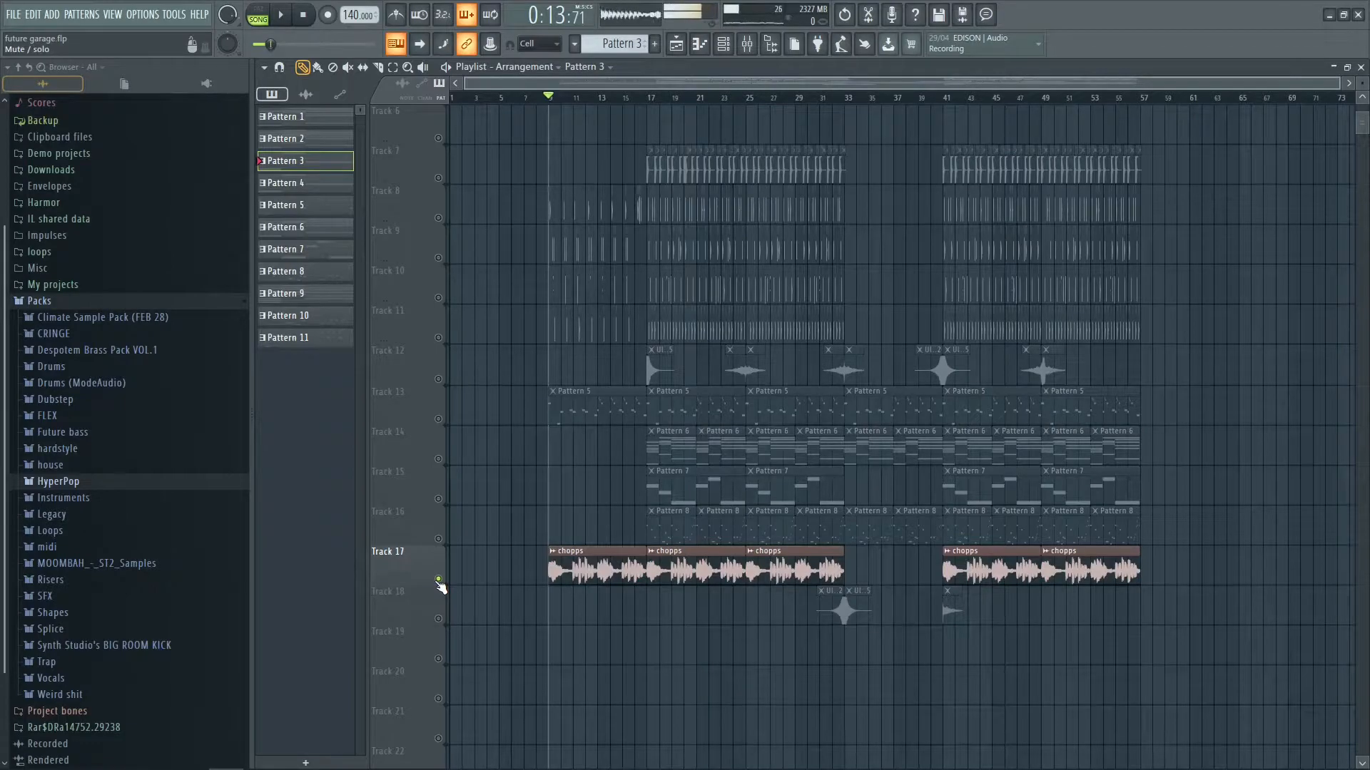
key(space)
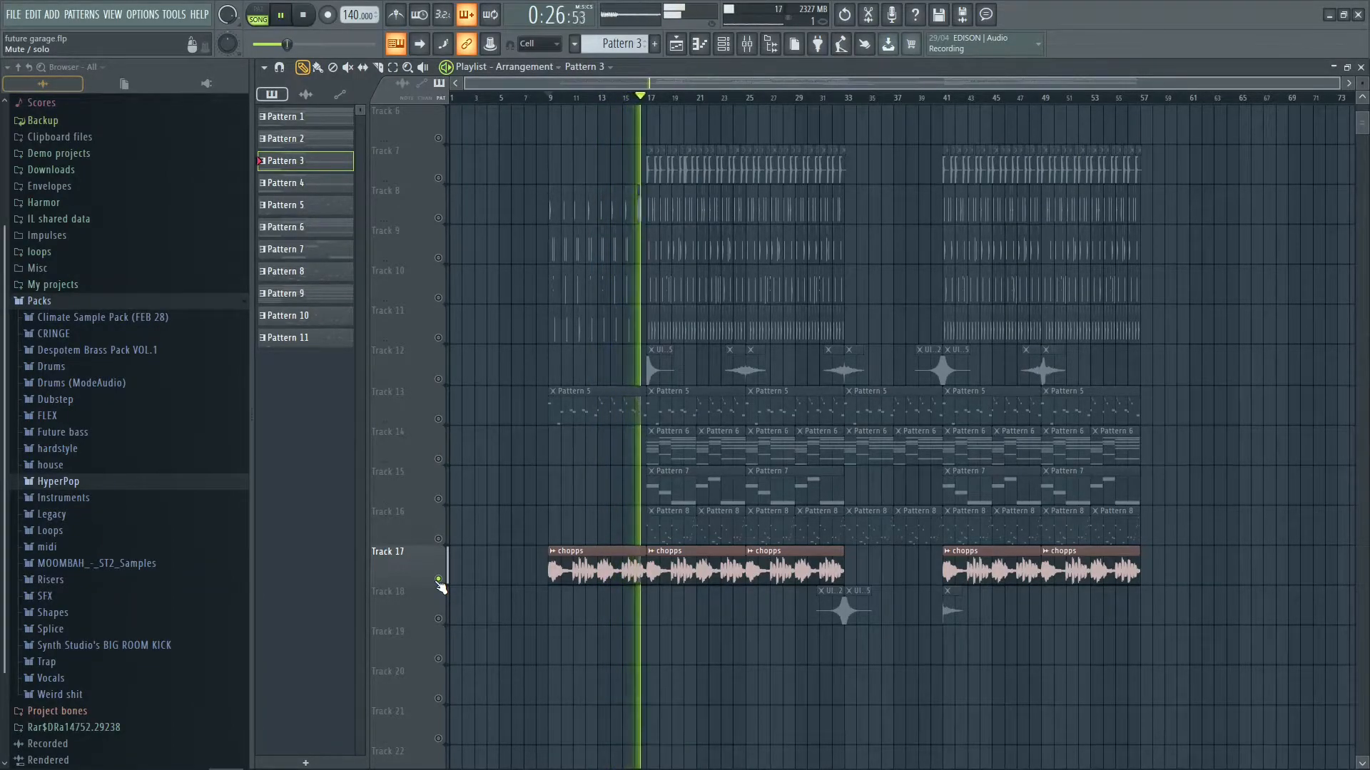
key(space)
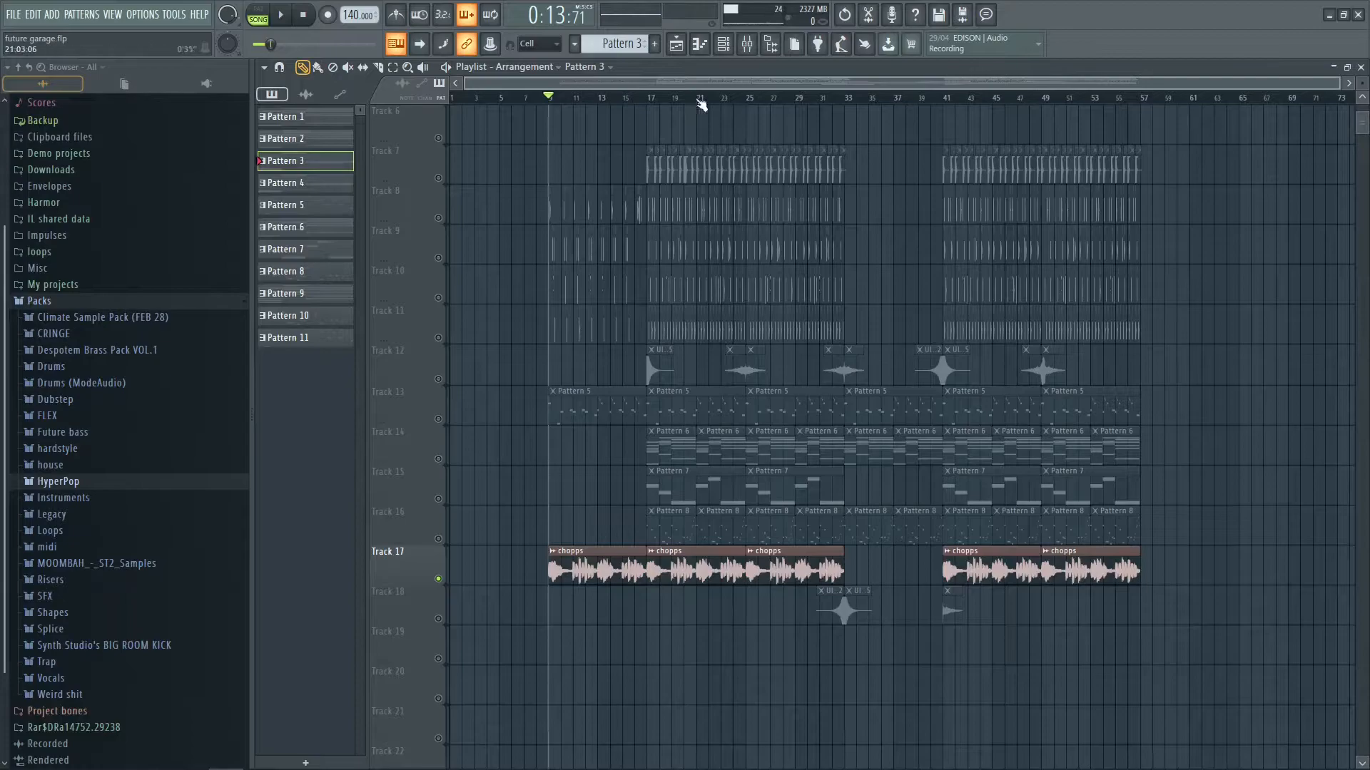
Solo Track 16, listen to it from bar 17, and select its first Pattern 8 clip.
click(663, 99)
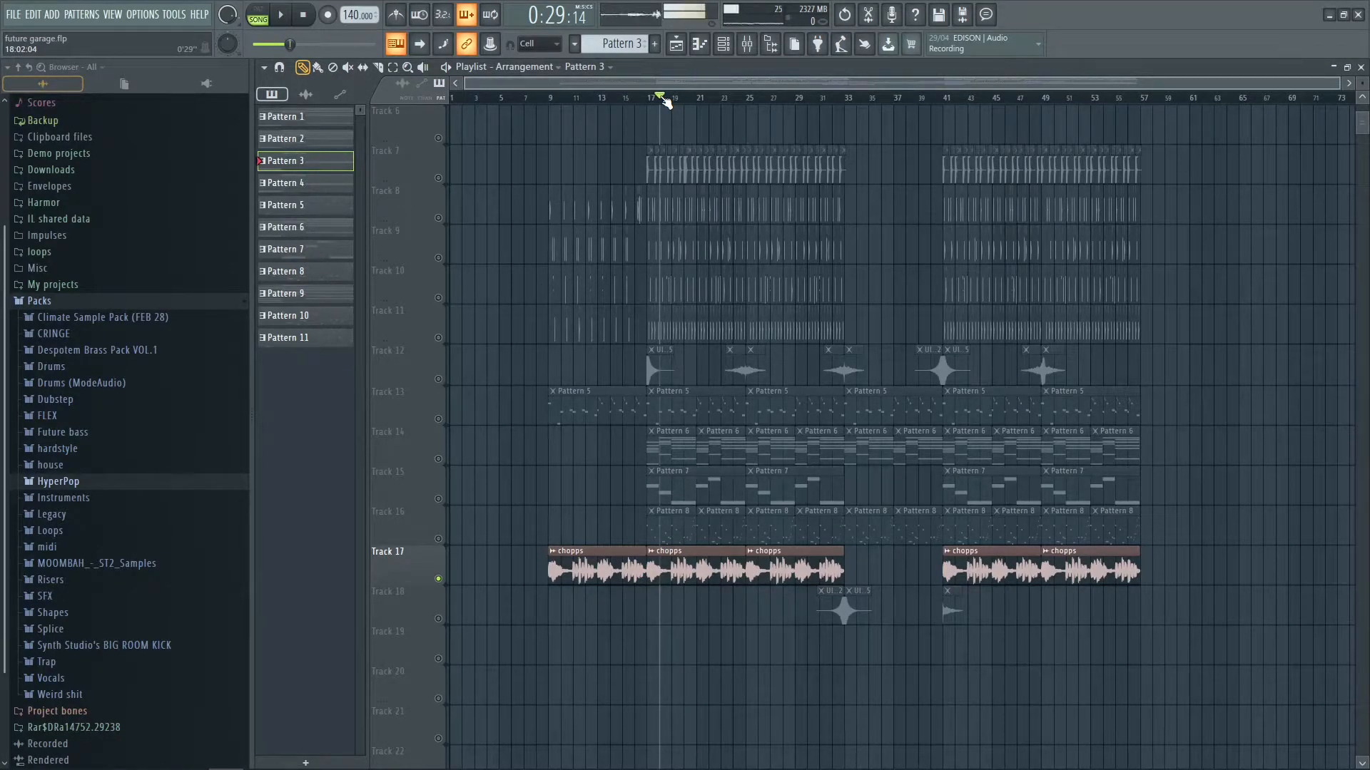
right_click(438, 539)
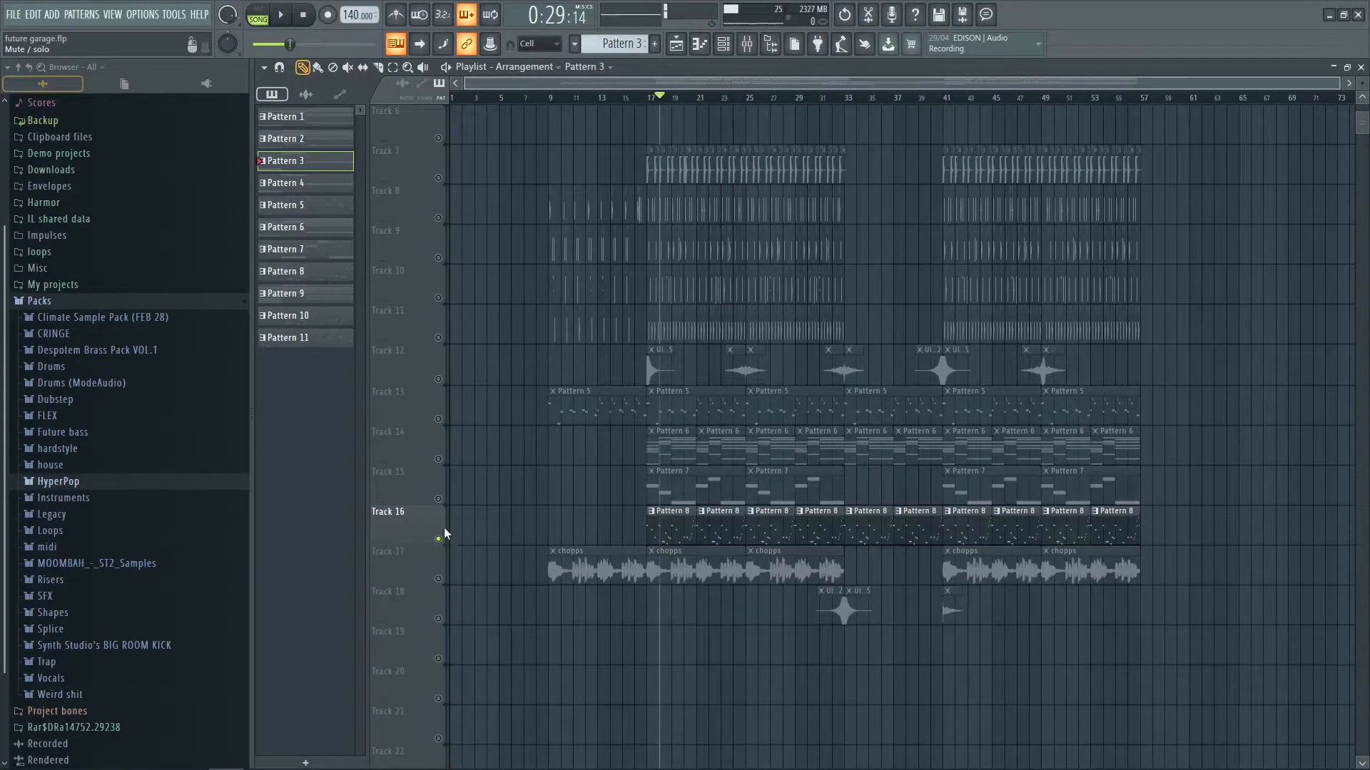
click(659, 99)
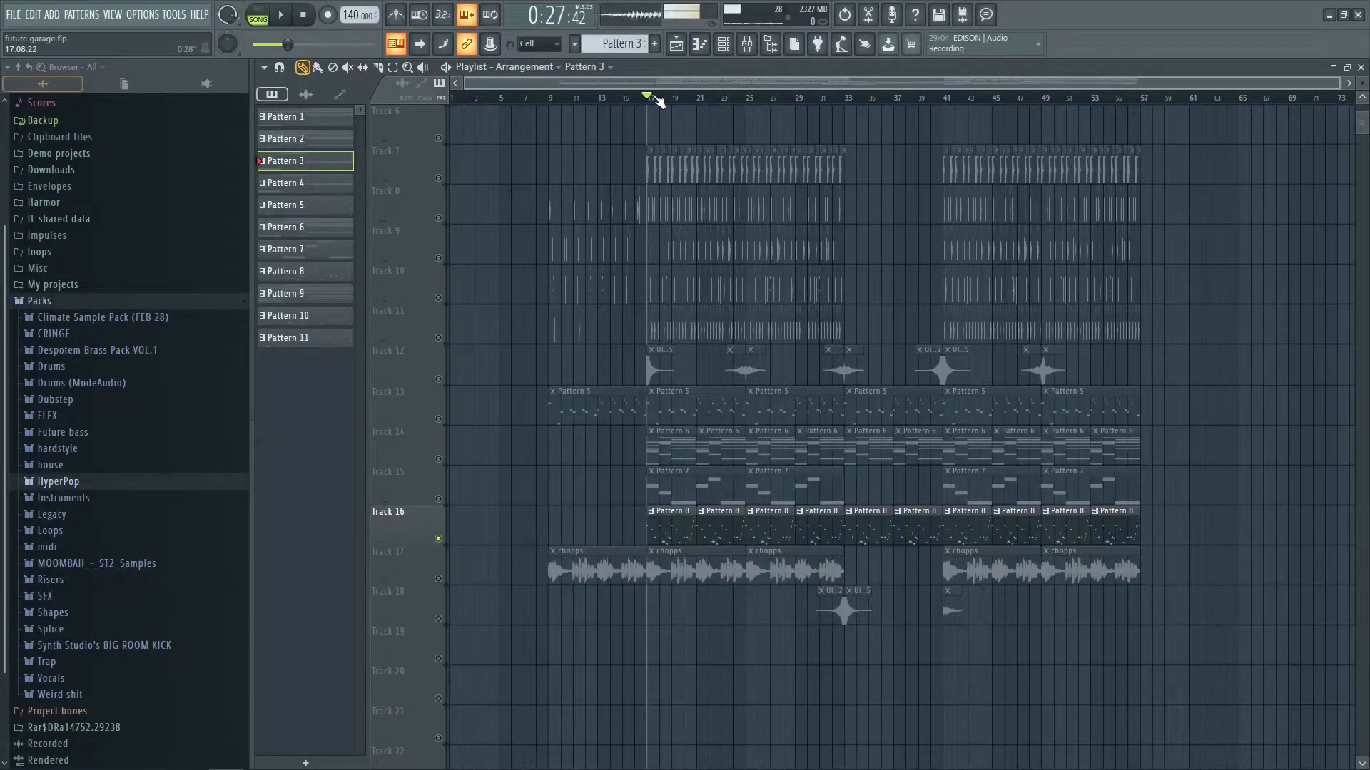
key(space)
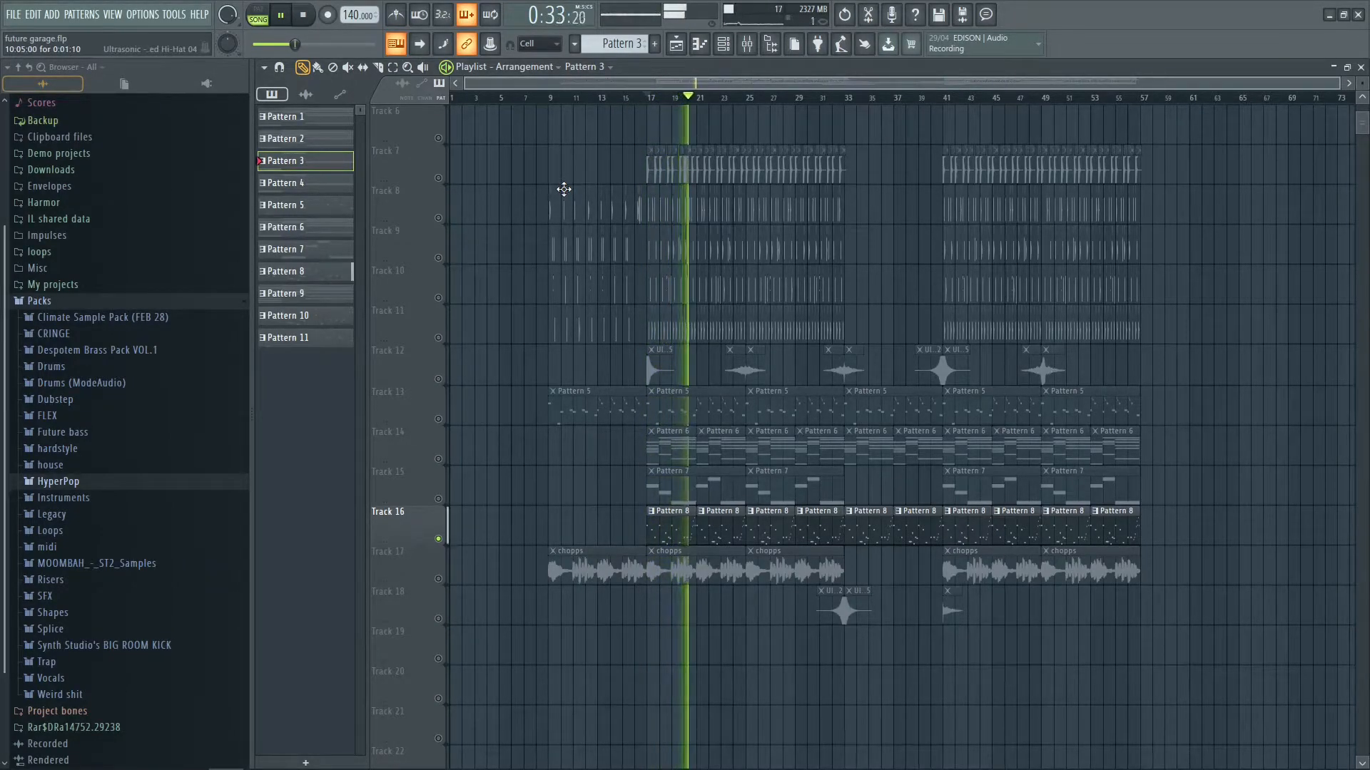
key(space)
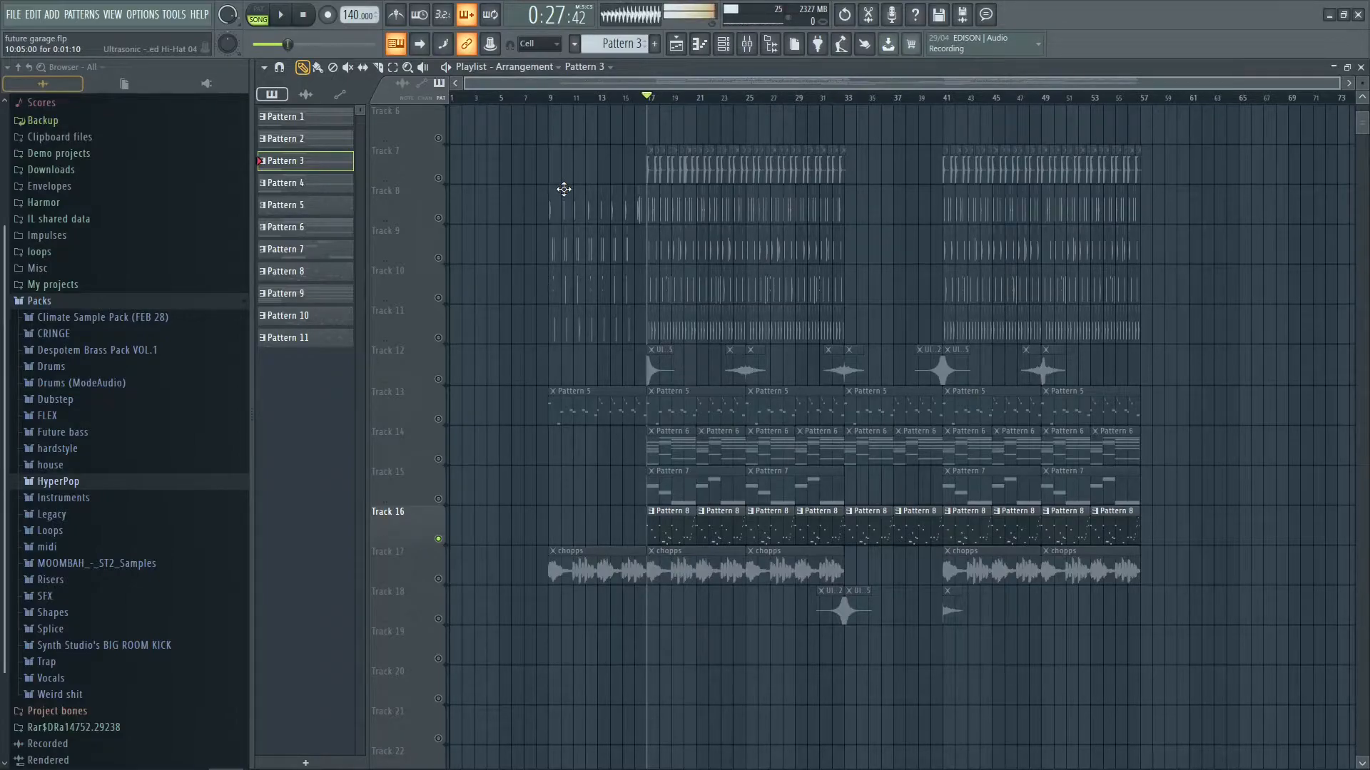
click(675, 534)
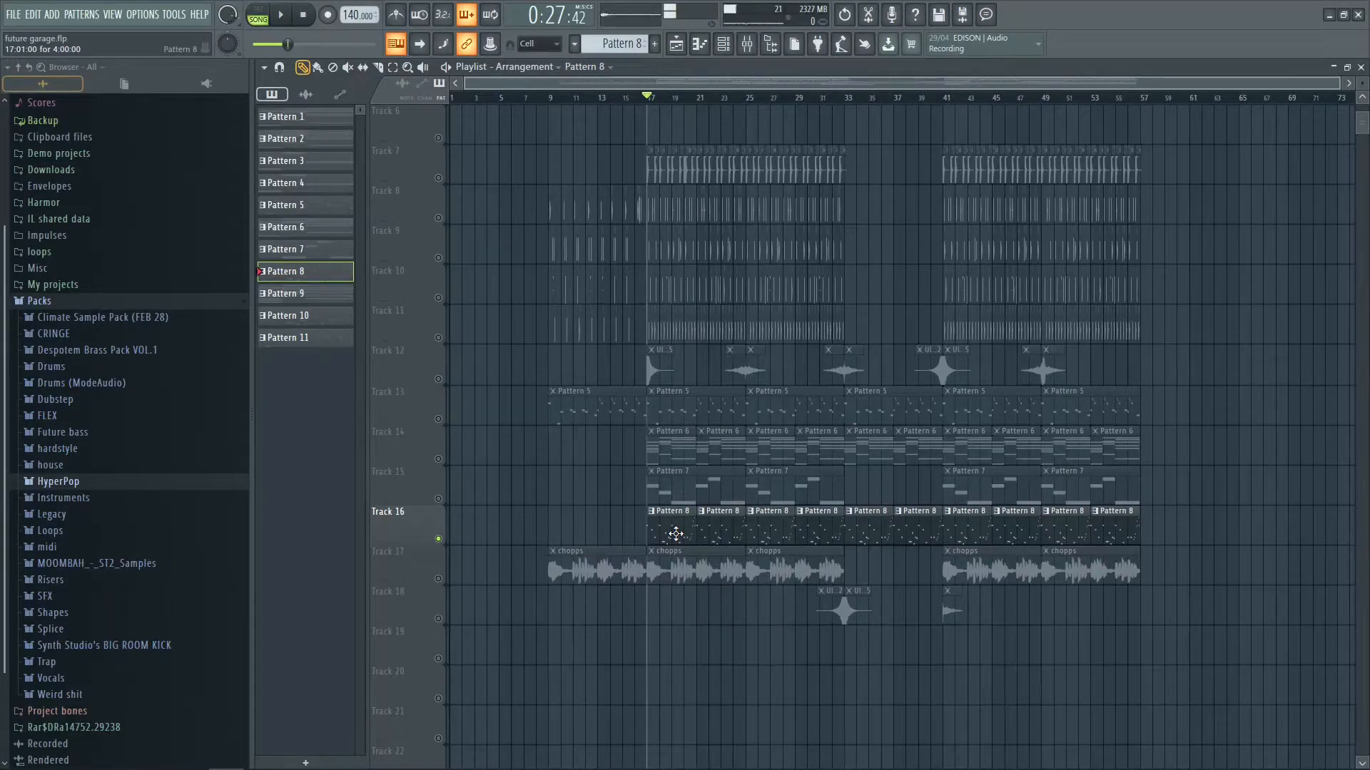
Restore all tracks, and leave only the drum and effects Tracks 7 to 12 unmuted.
scroll(675, 533, up, 3)
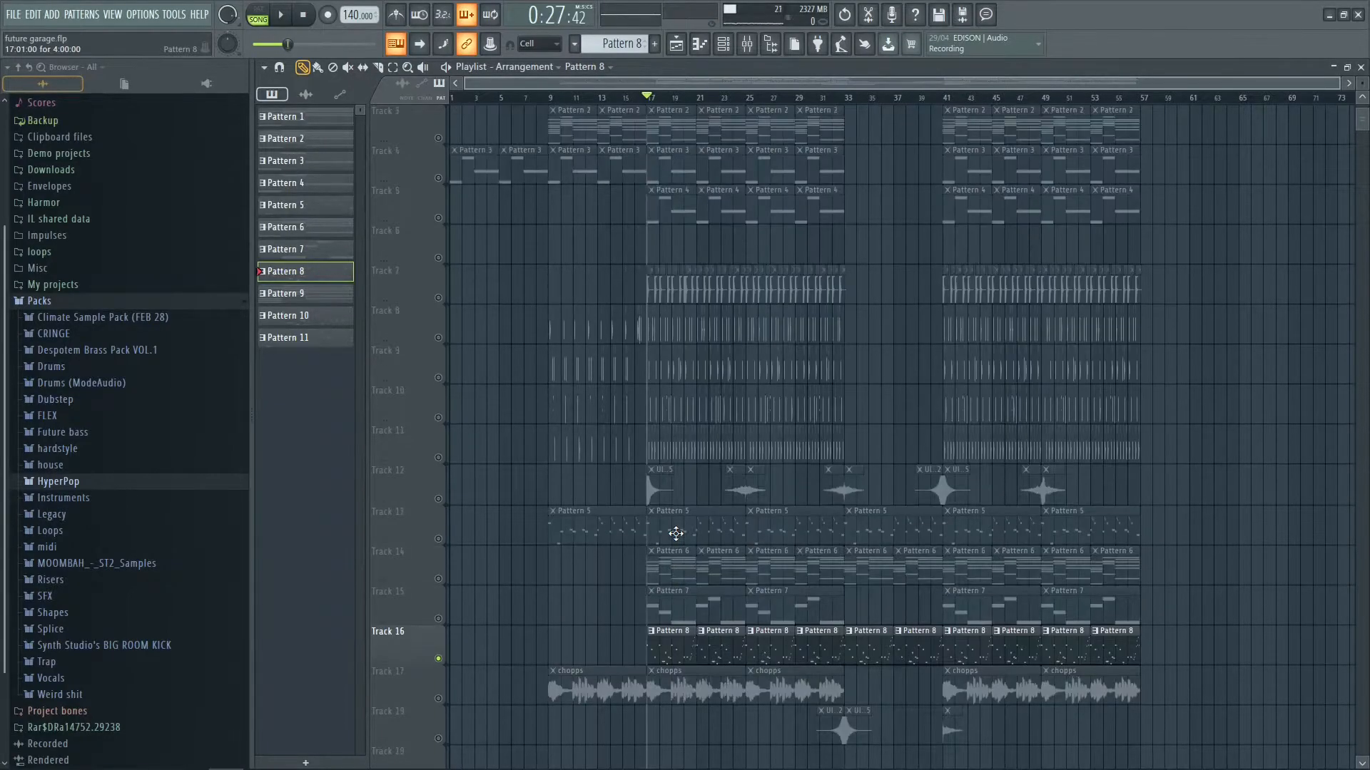
right_click(438, 498)
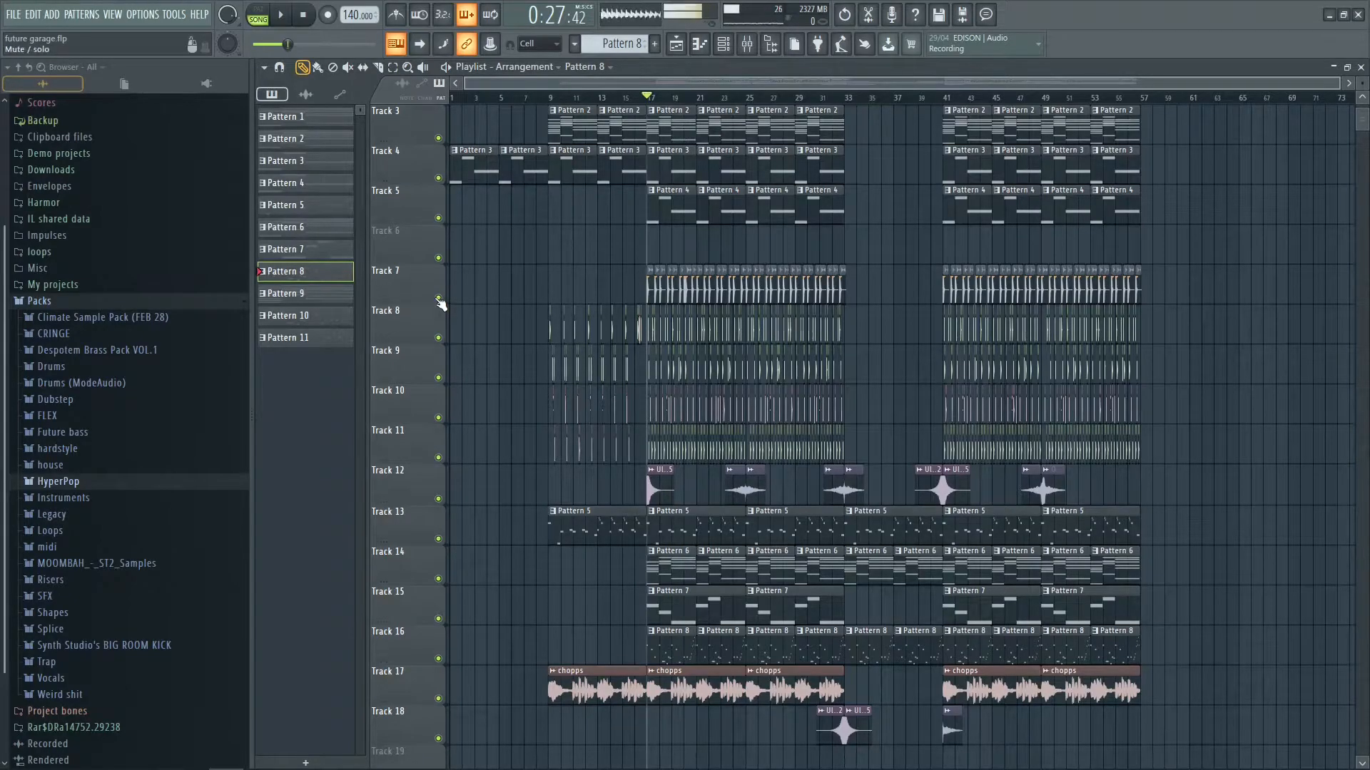
right_click(438, 299)
click(438, 338)
click(438, 377)
click(438, 417)
click(438, 457)
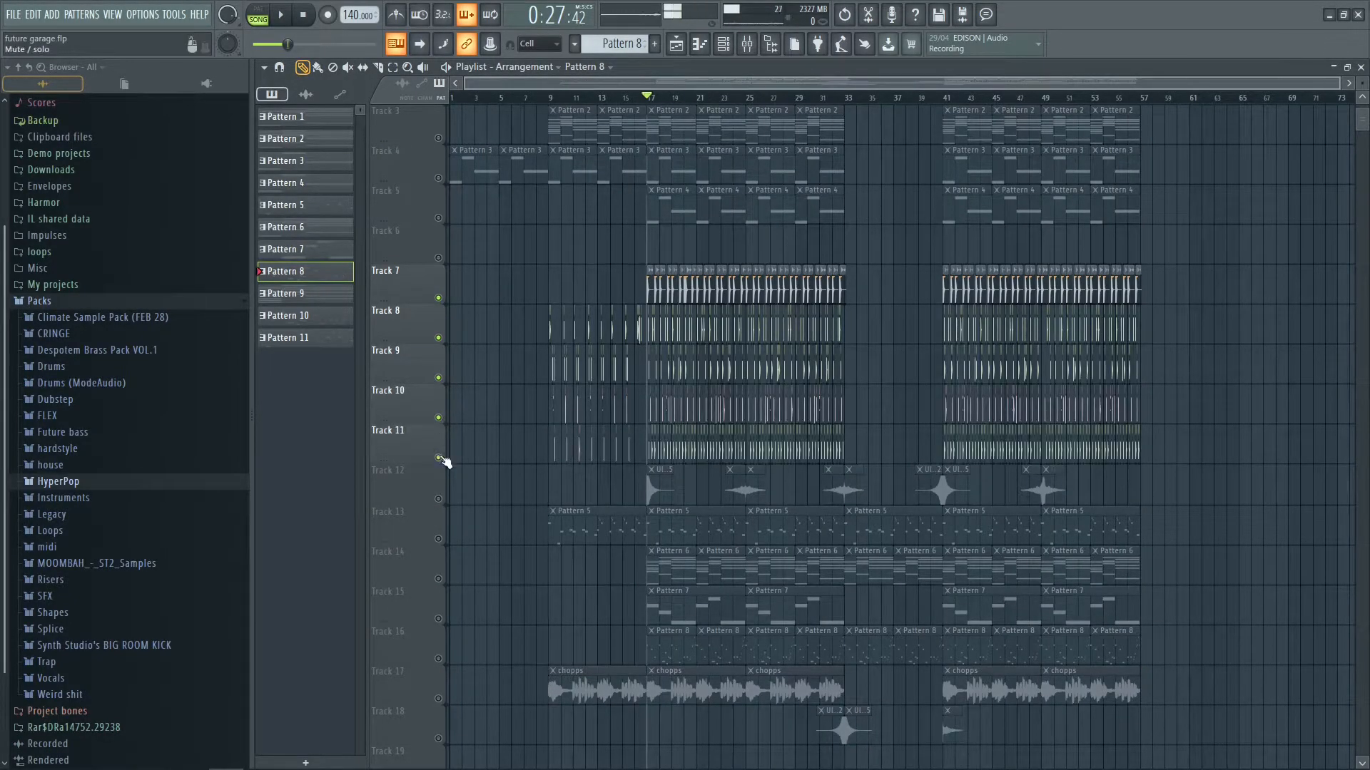
click(438, 499)
Listen to Tracks 7 to 12 together from bar 17 through to bar 33.
drag(1339, 80, 789, 108)
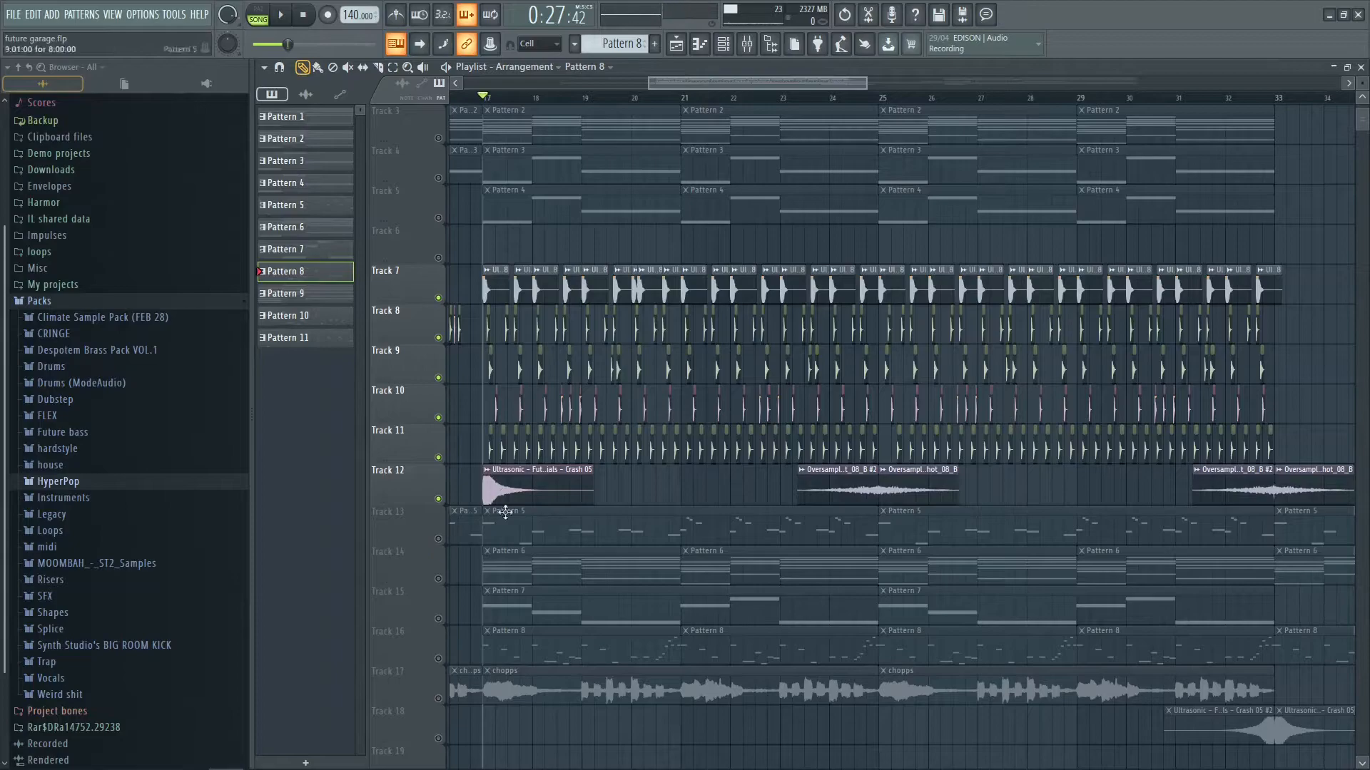
key(space)
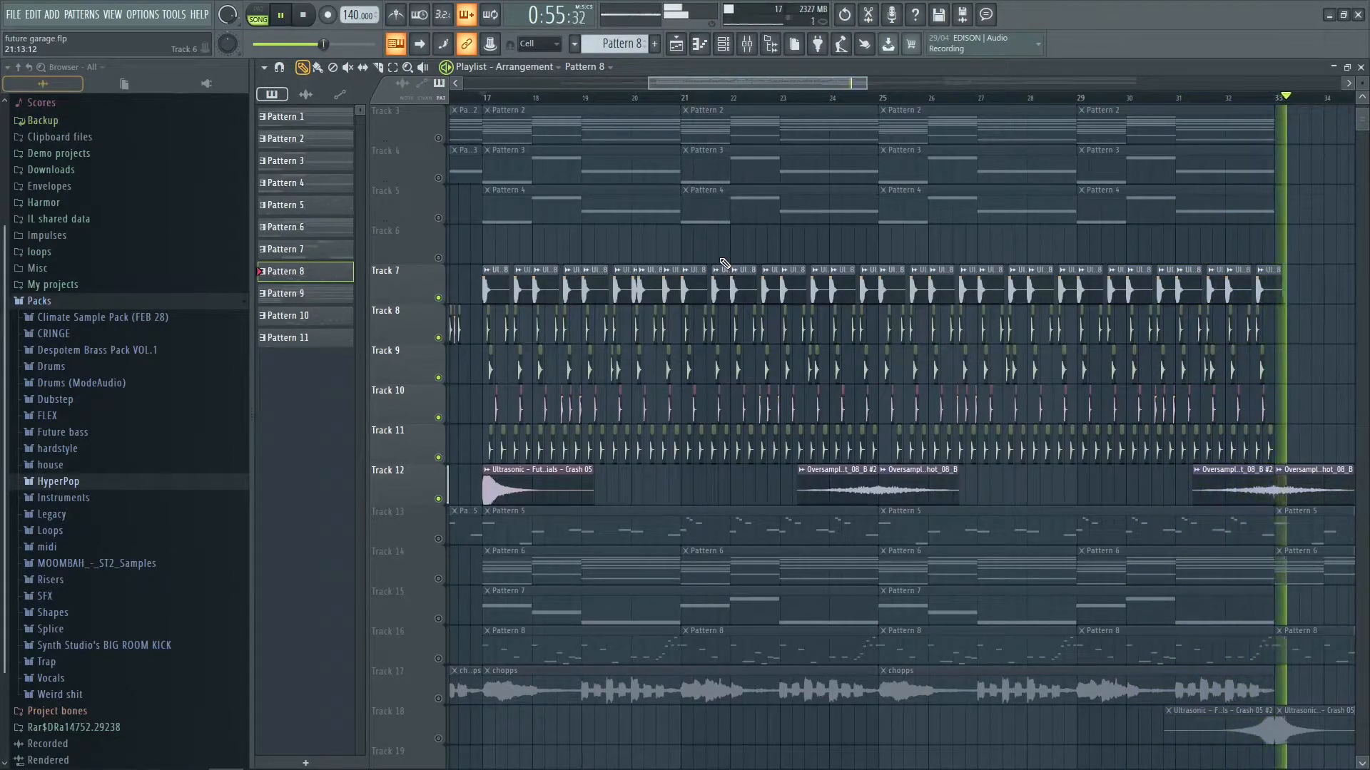
key(space)
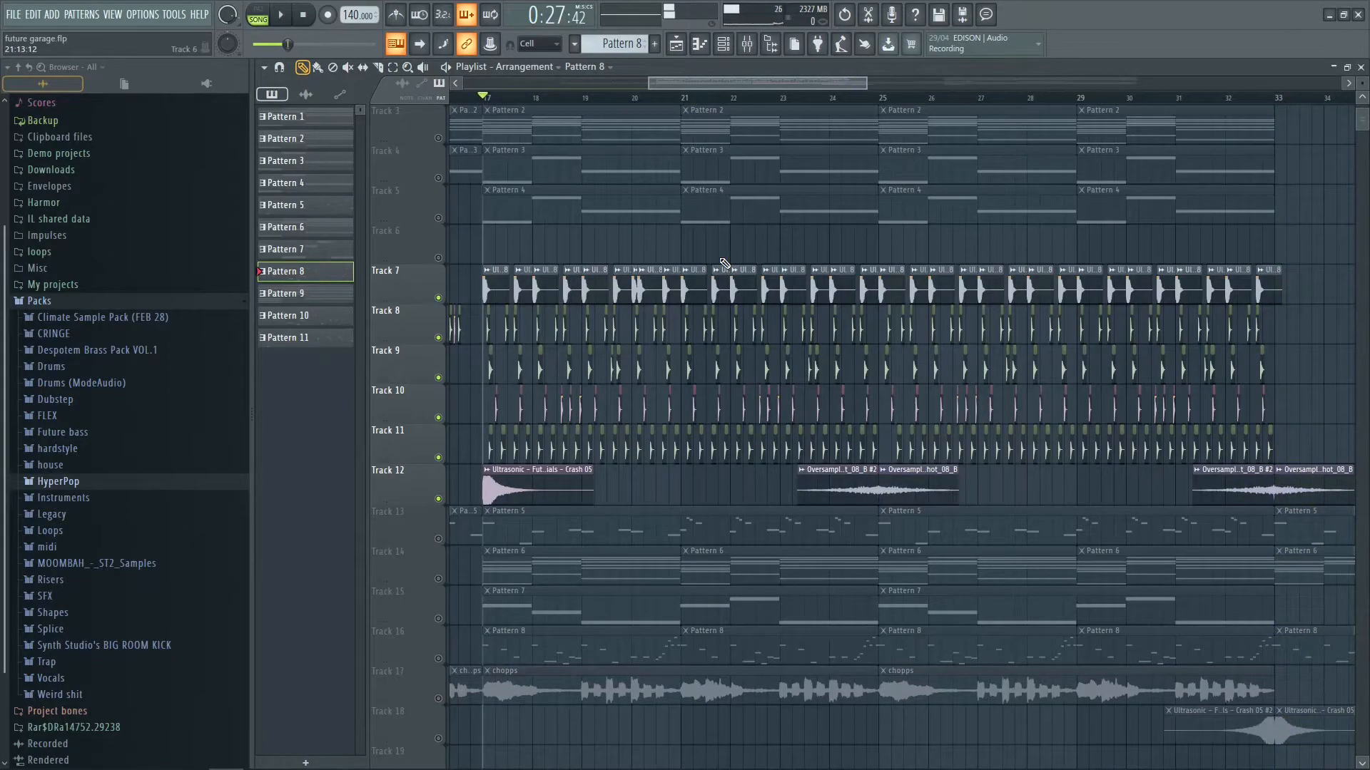
scroll(725, 263, up, 2)
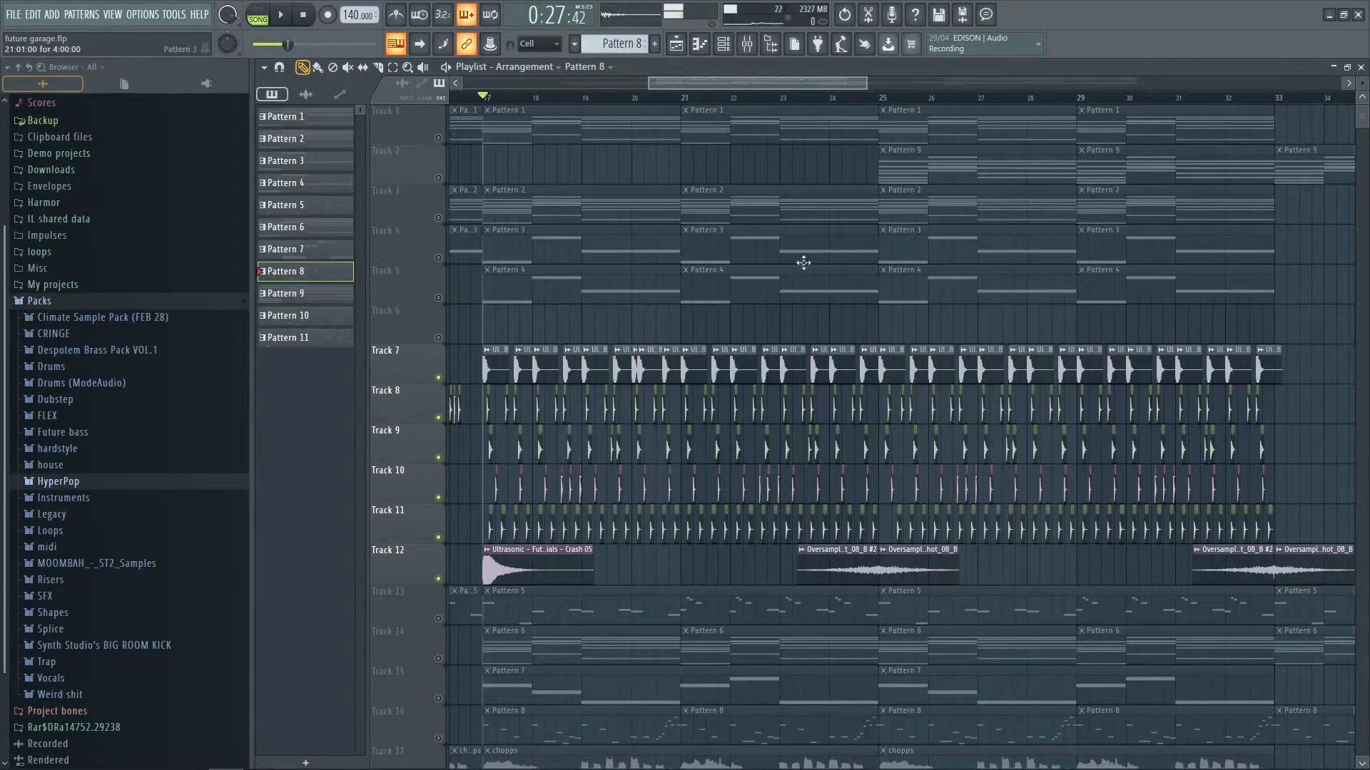
Solo Track 2 and listen to its Pattern 9 clips from bar 25.
click(441, 178)
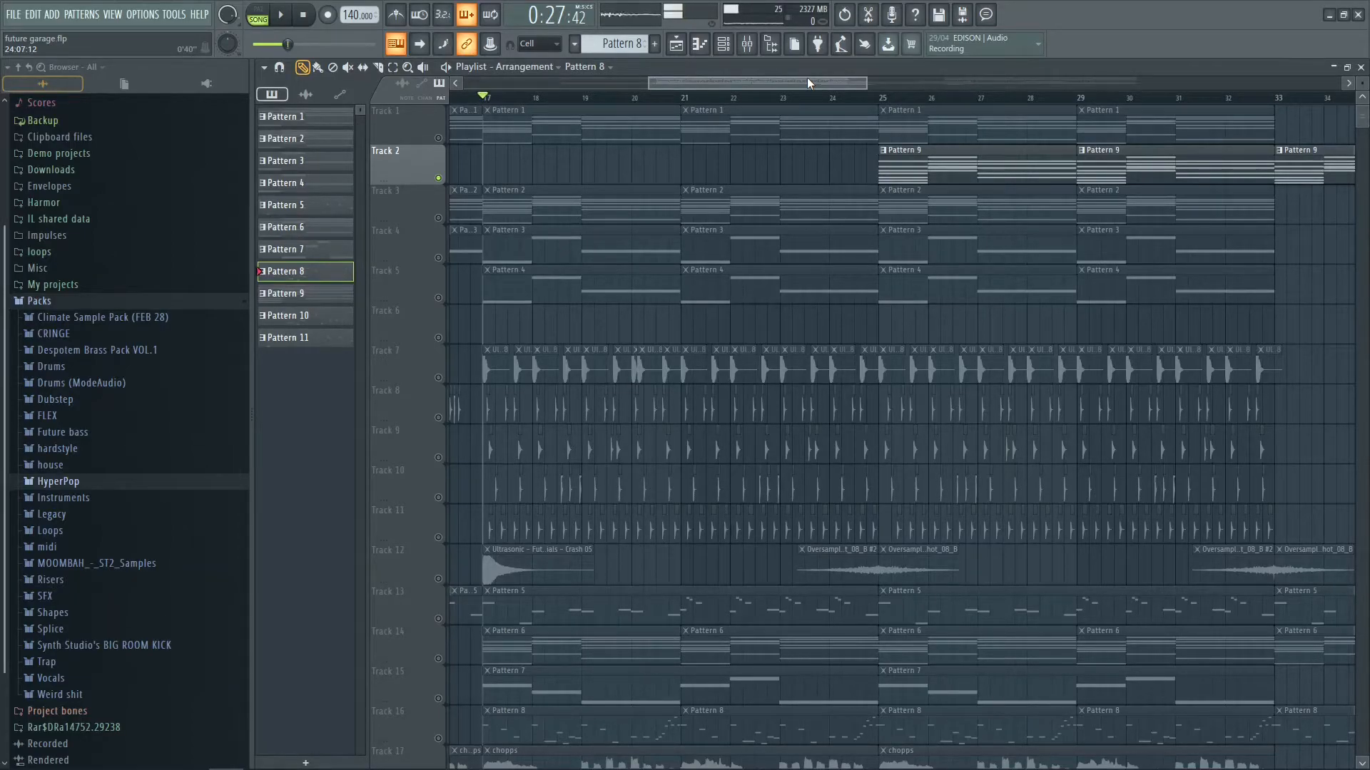
drag(806, 77, 860, 79)
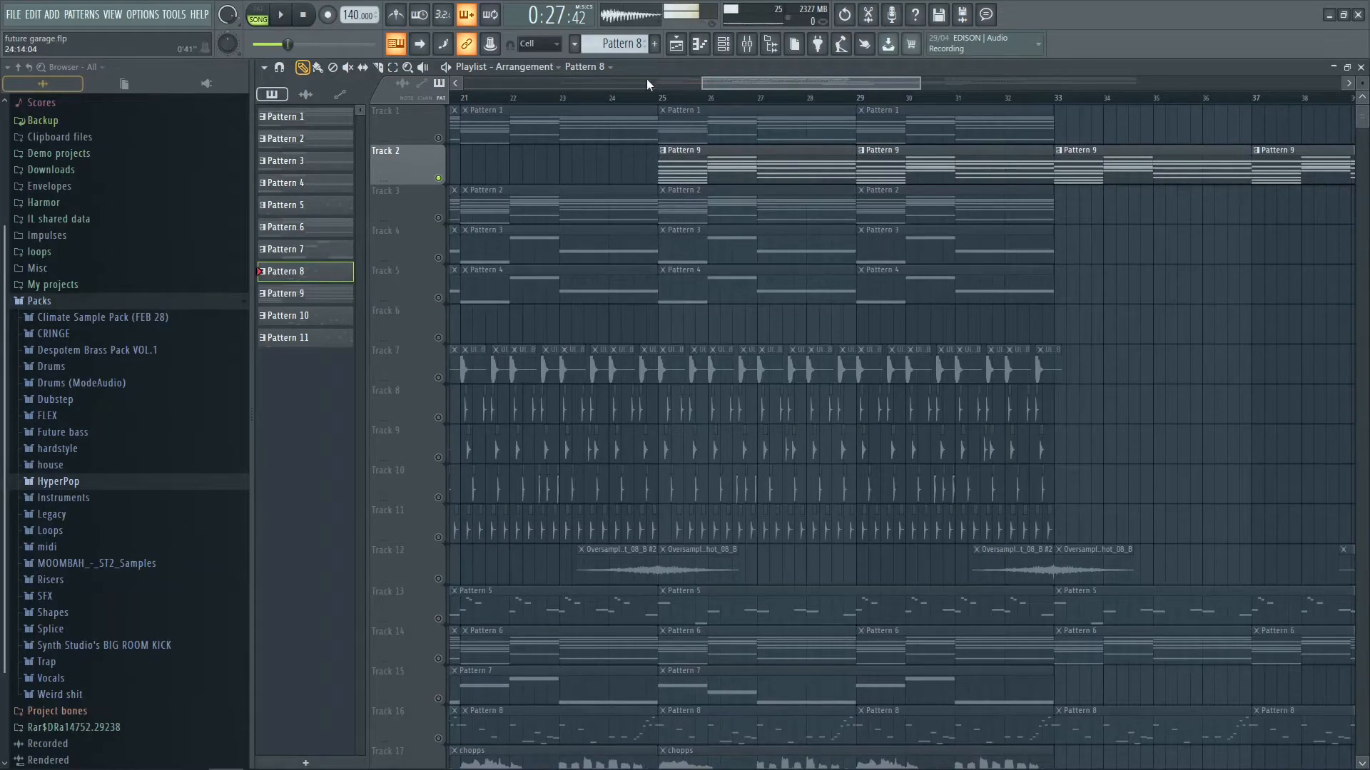
click(666, 88)
click(686, 97)
key(space)
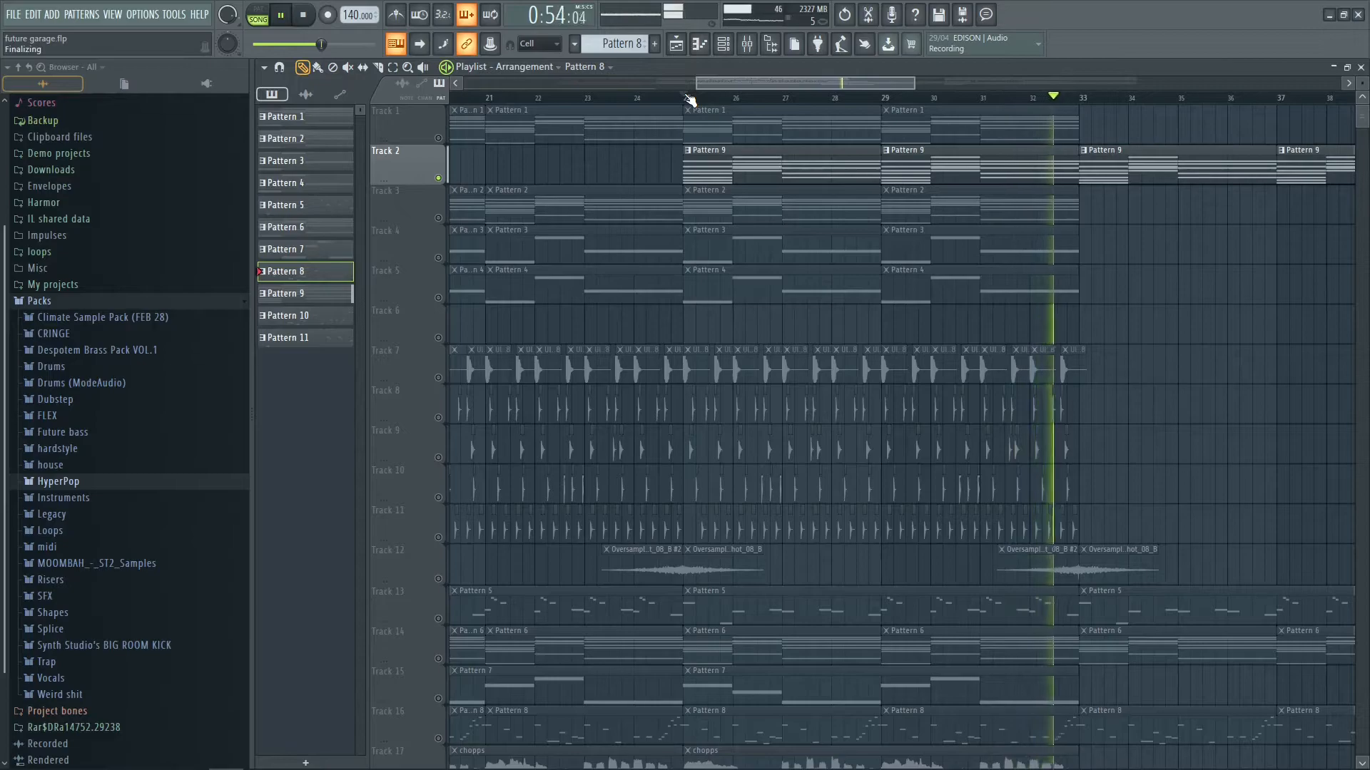
key(space)
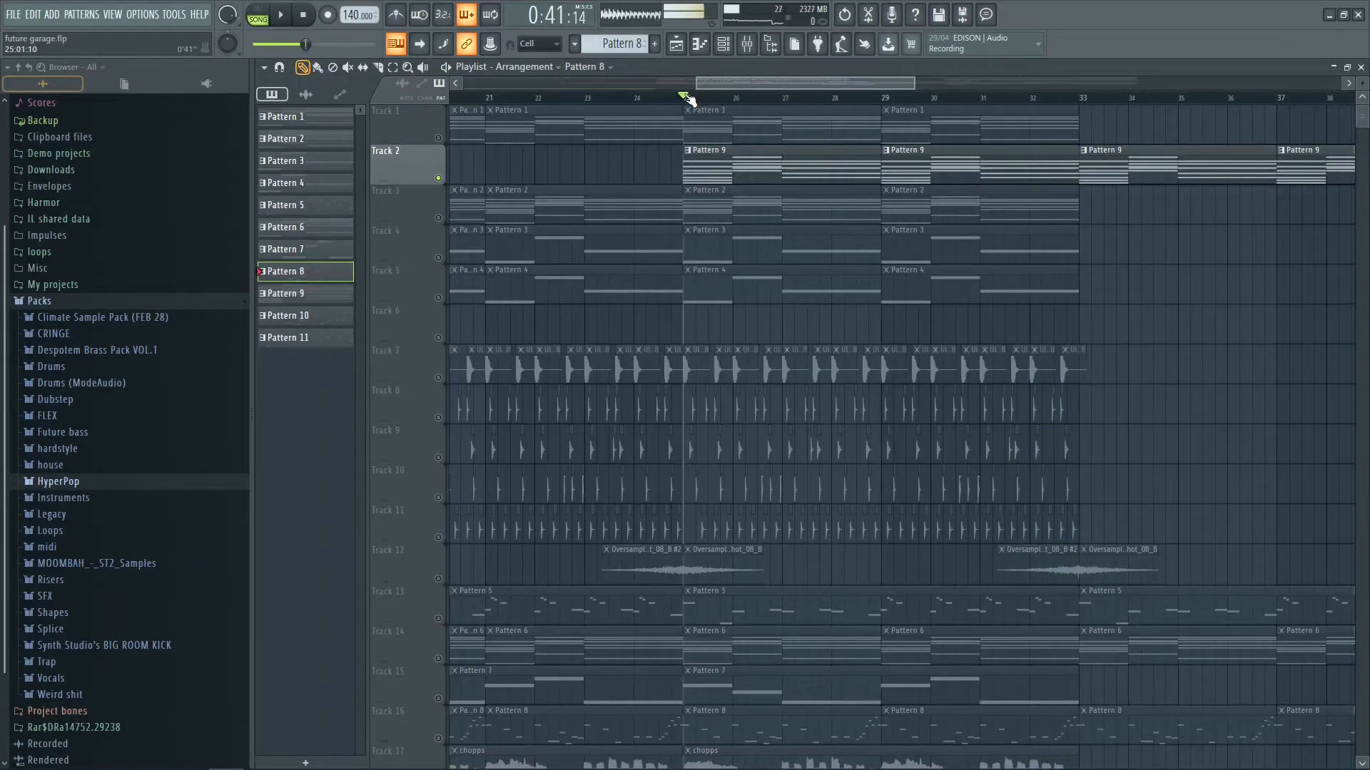
Solo Track 14, select its Pattern 6 clip, and show the BBC Symphony Orchestra instrument that plays it.
scroll(749, 419, down, 6)
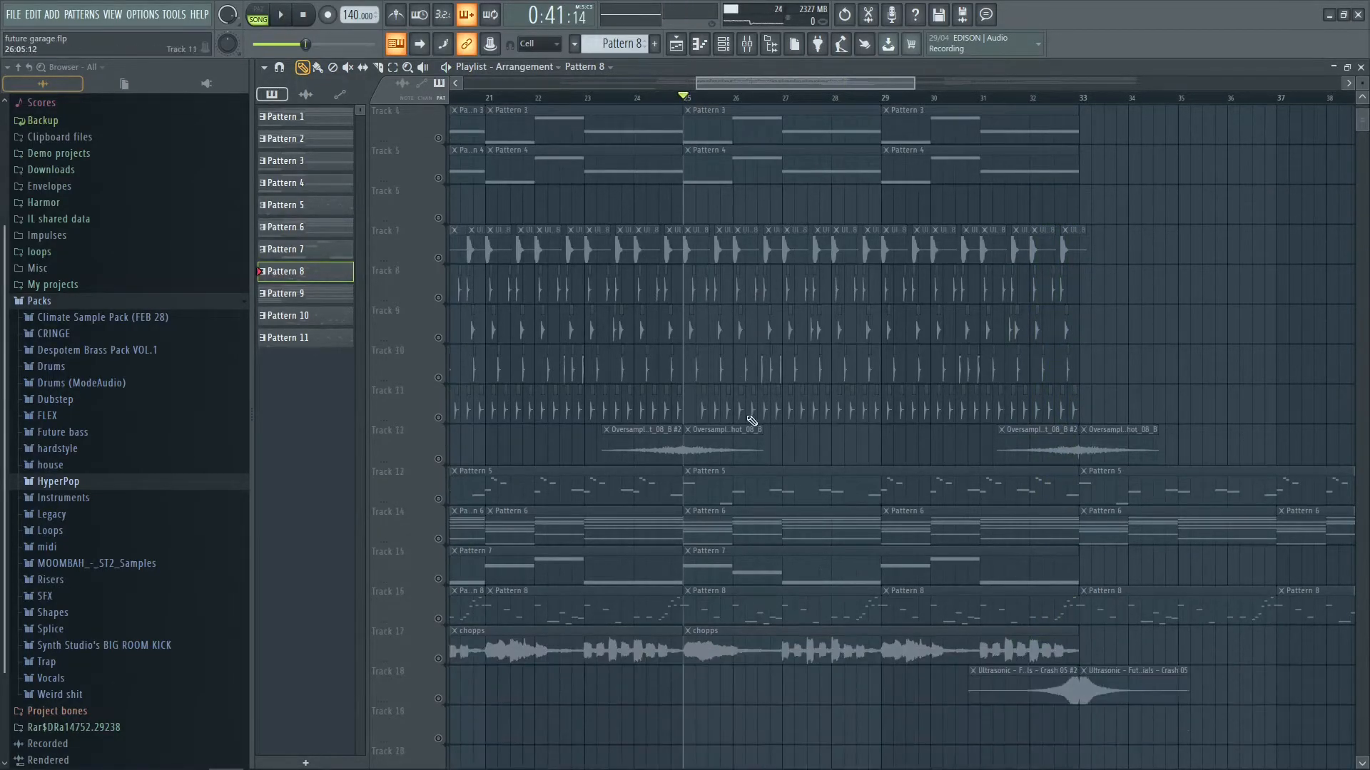
scroll(737, 406, up, 1)
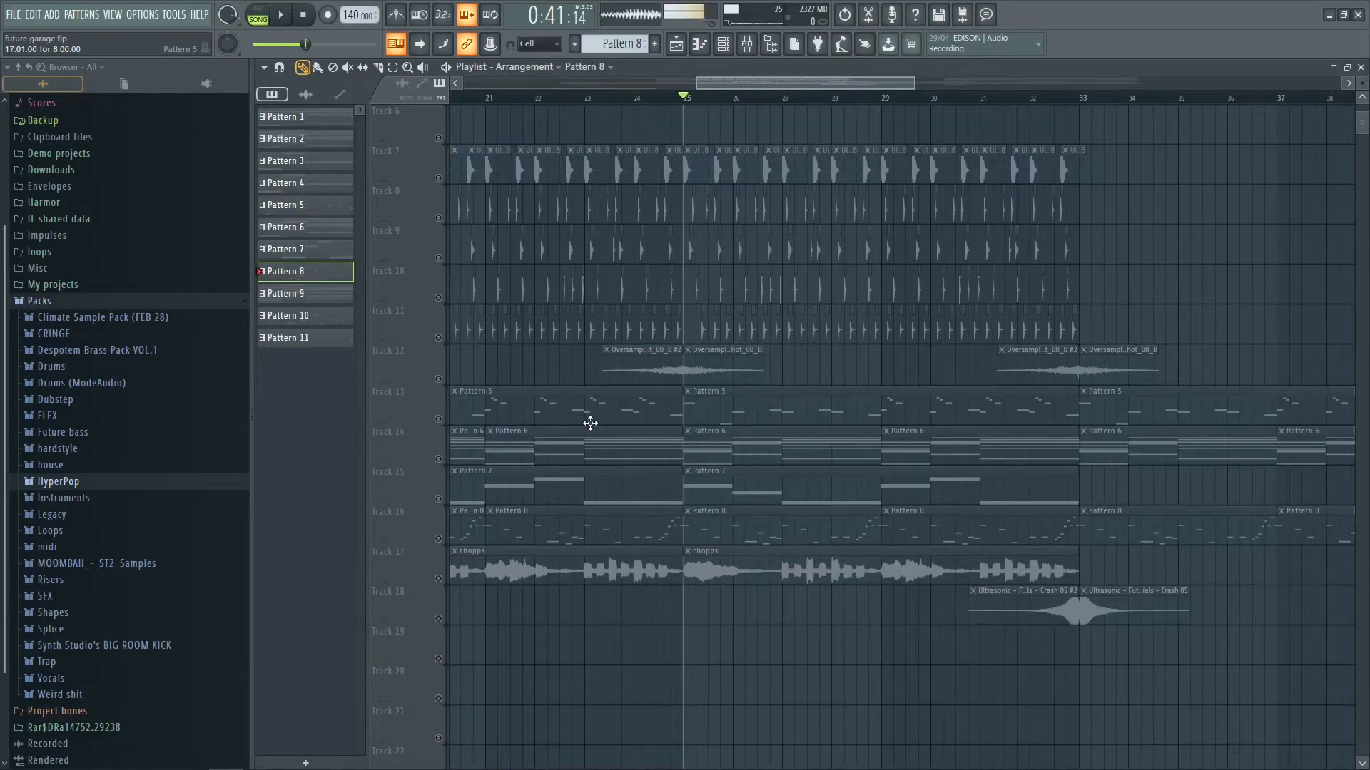
click(438, 459)
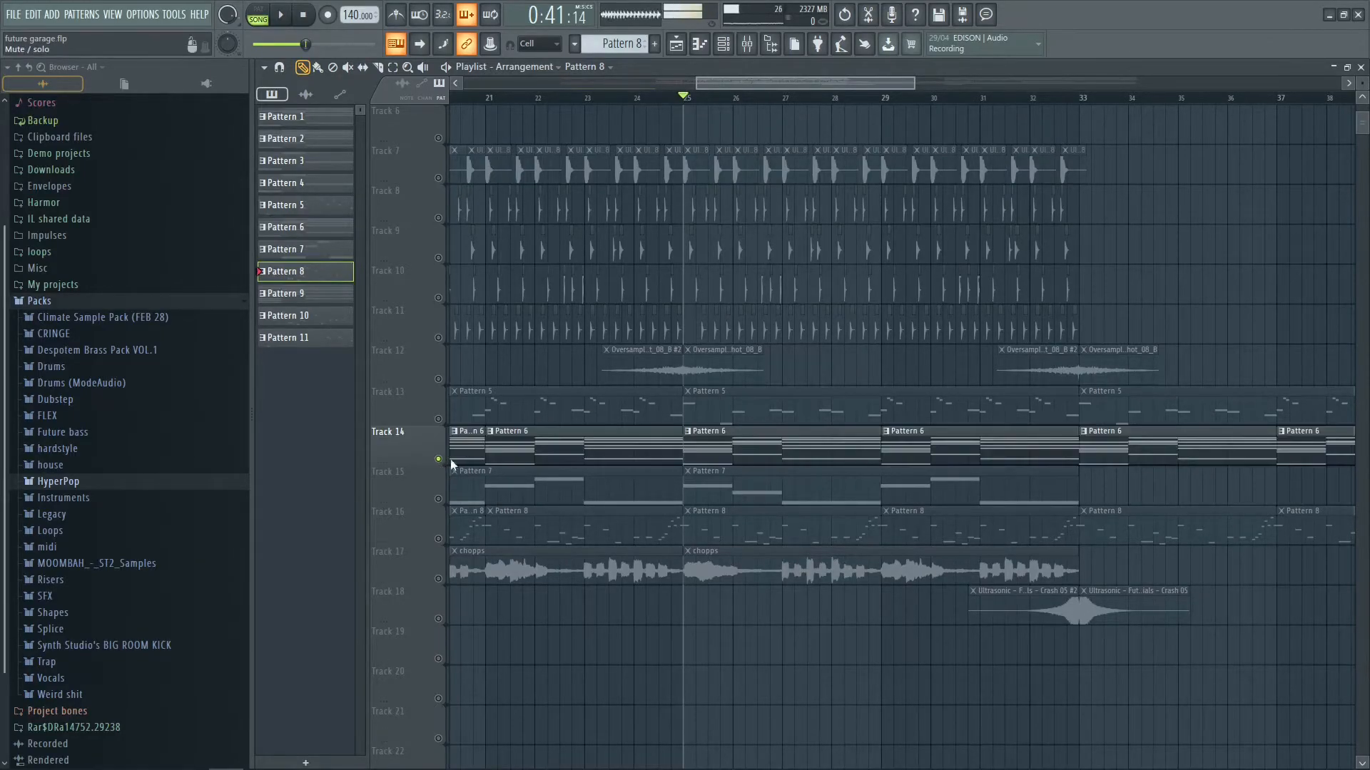
click(723, 44)
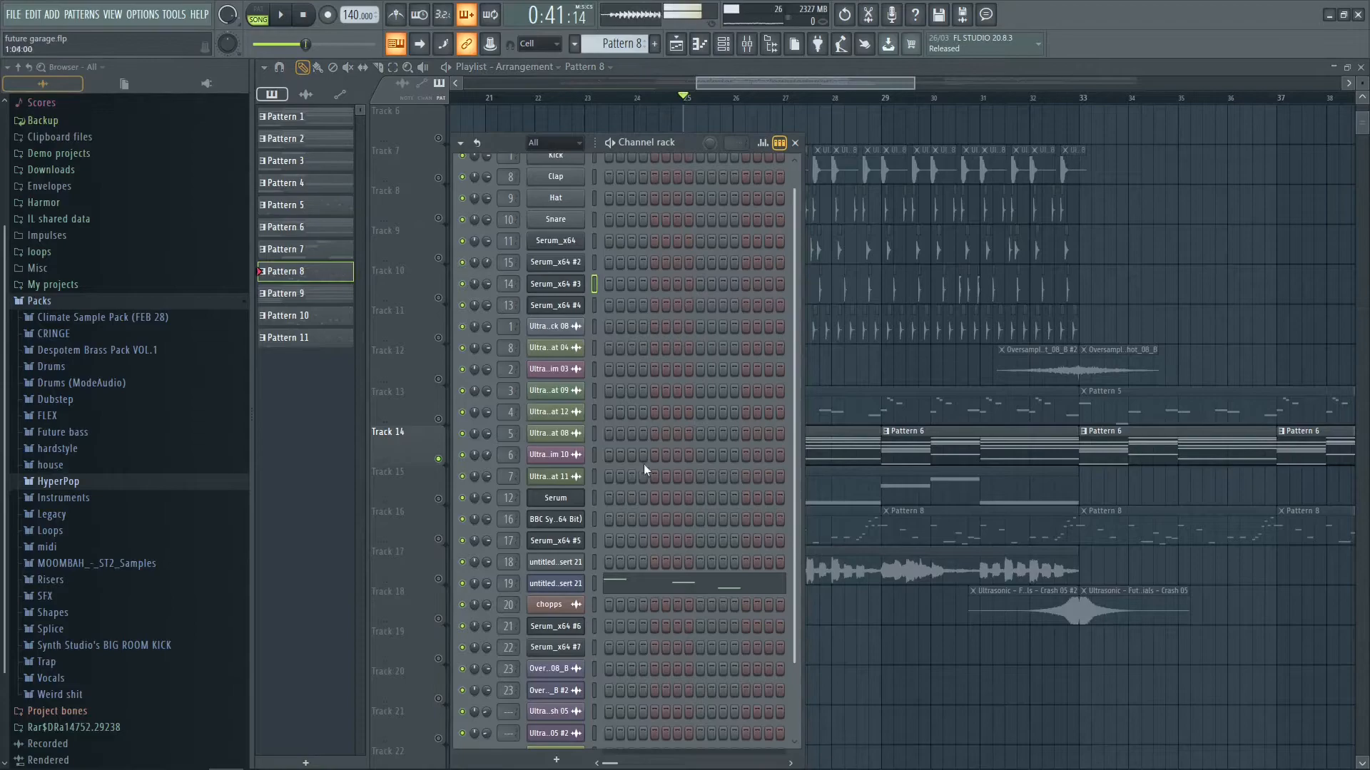
click(852, 456)
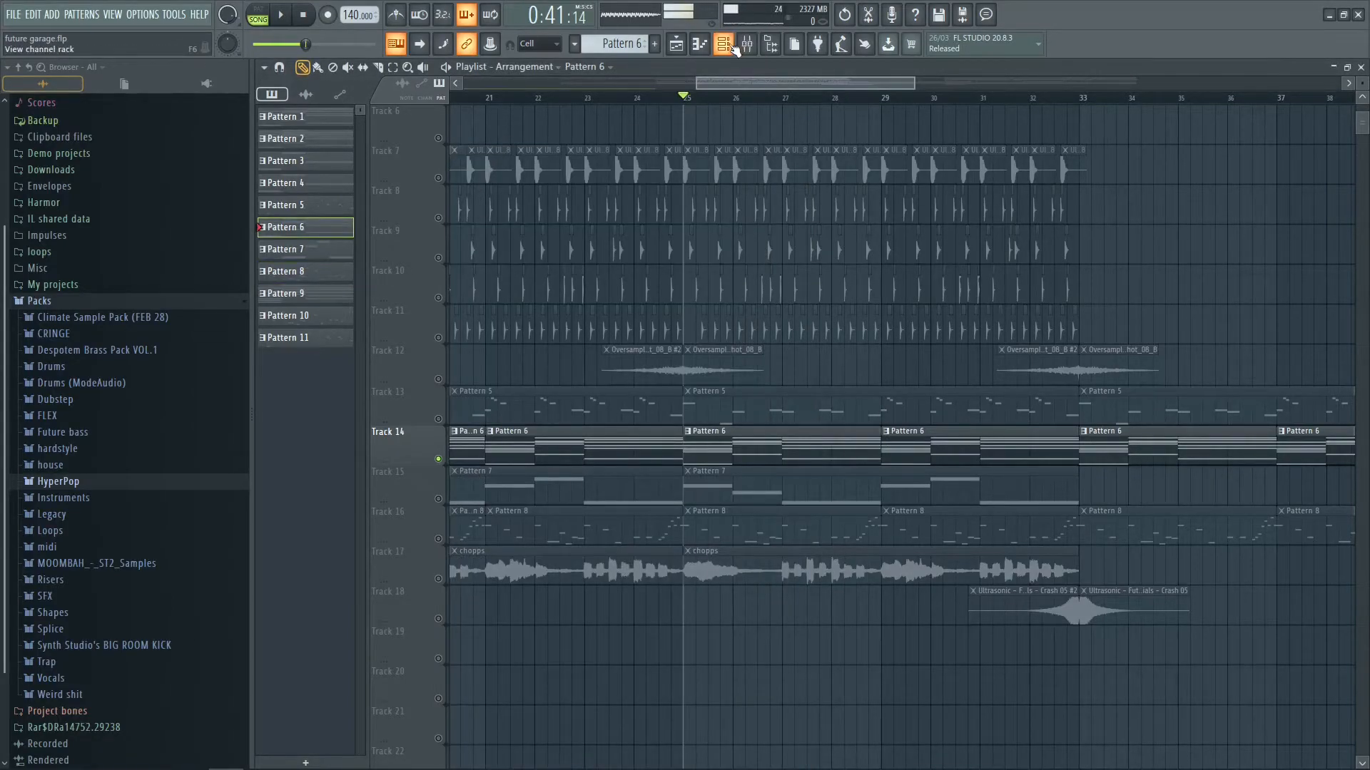
click(726, 47)
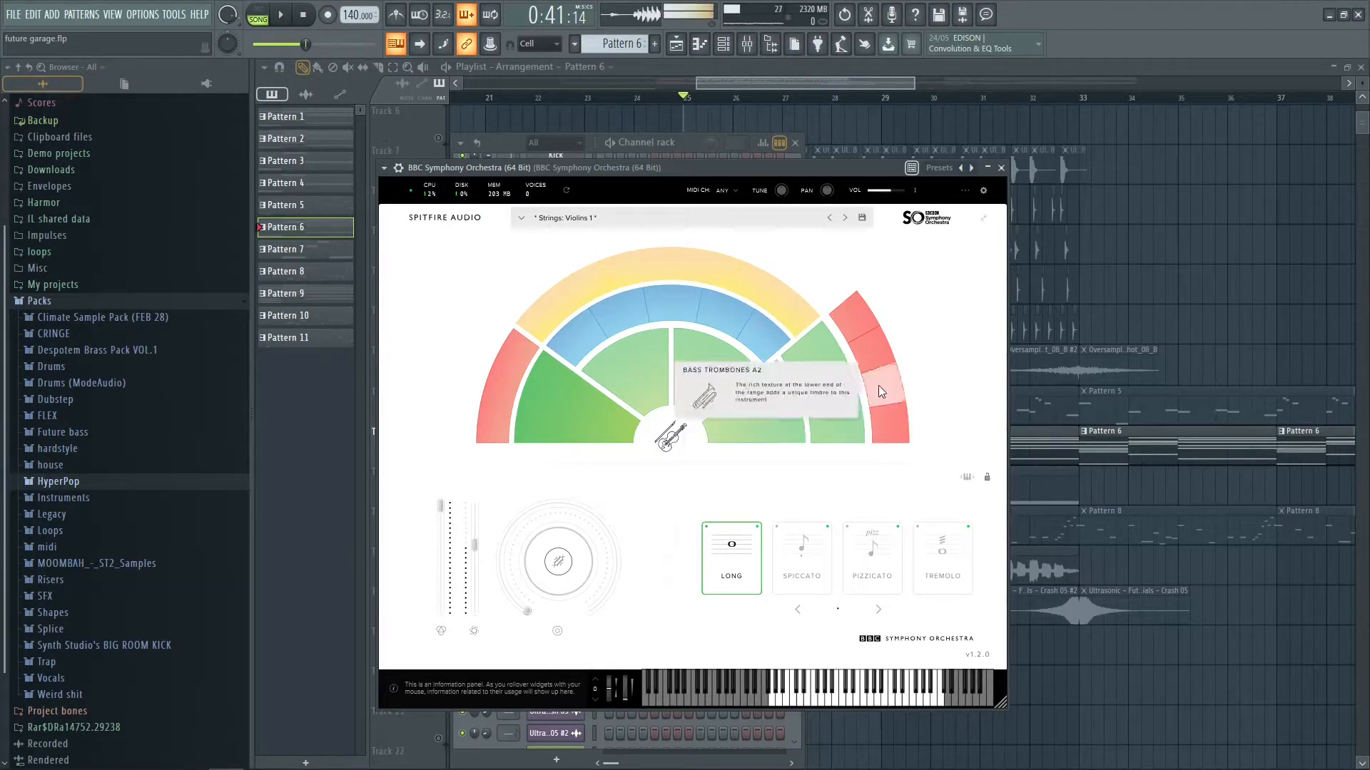
Close the instrument window and listen to the soloed Track 14 from bar 25.
click(805, 75)
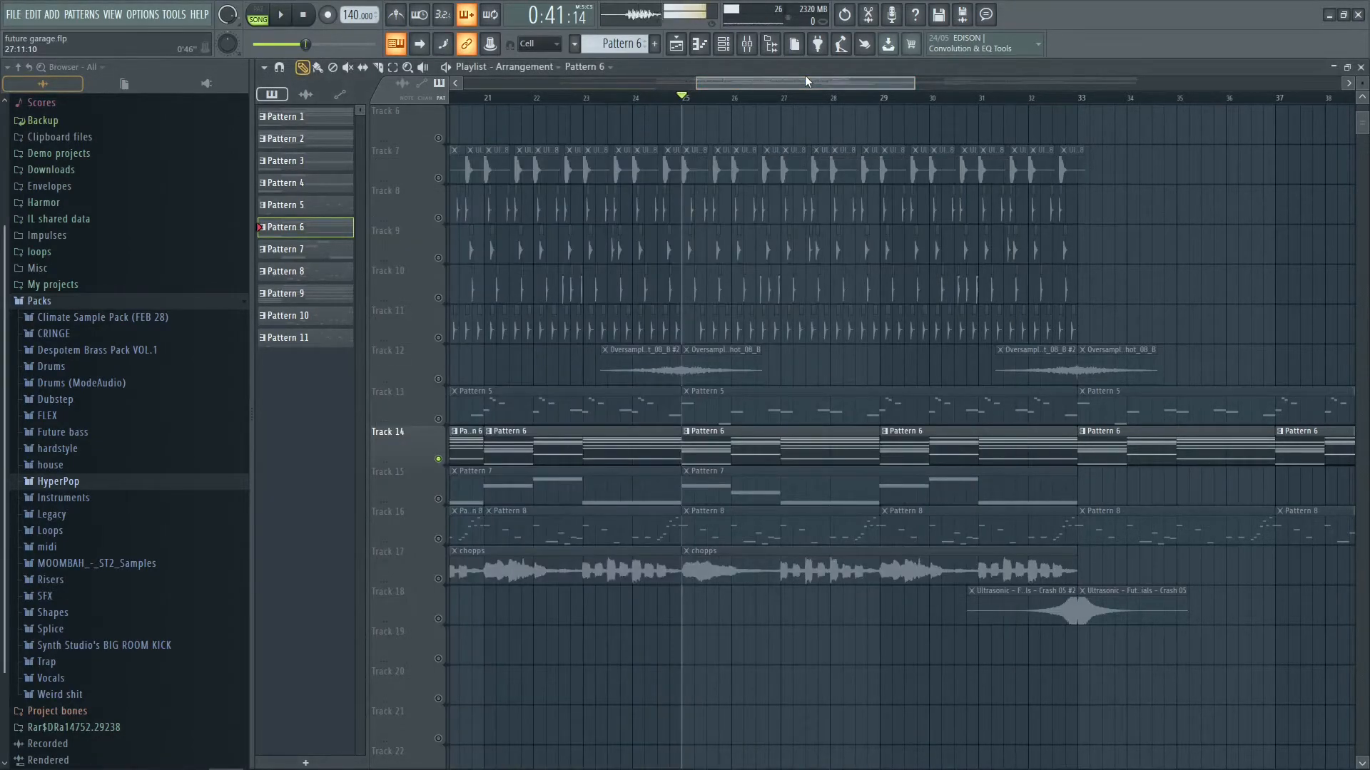
key(space)
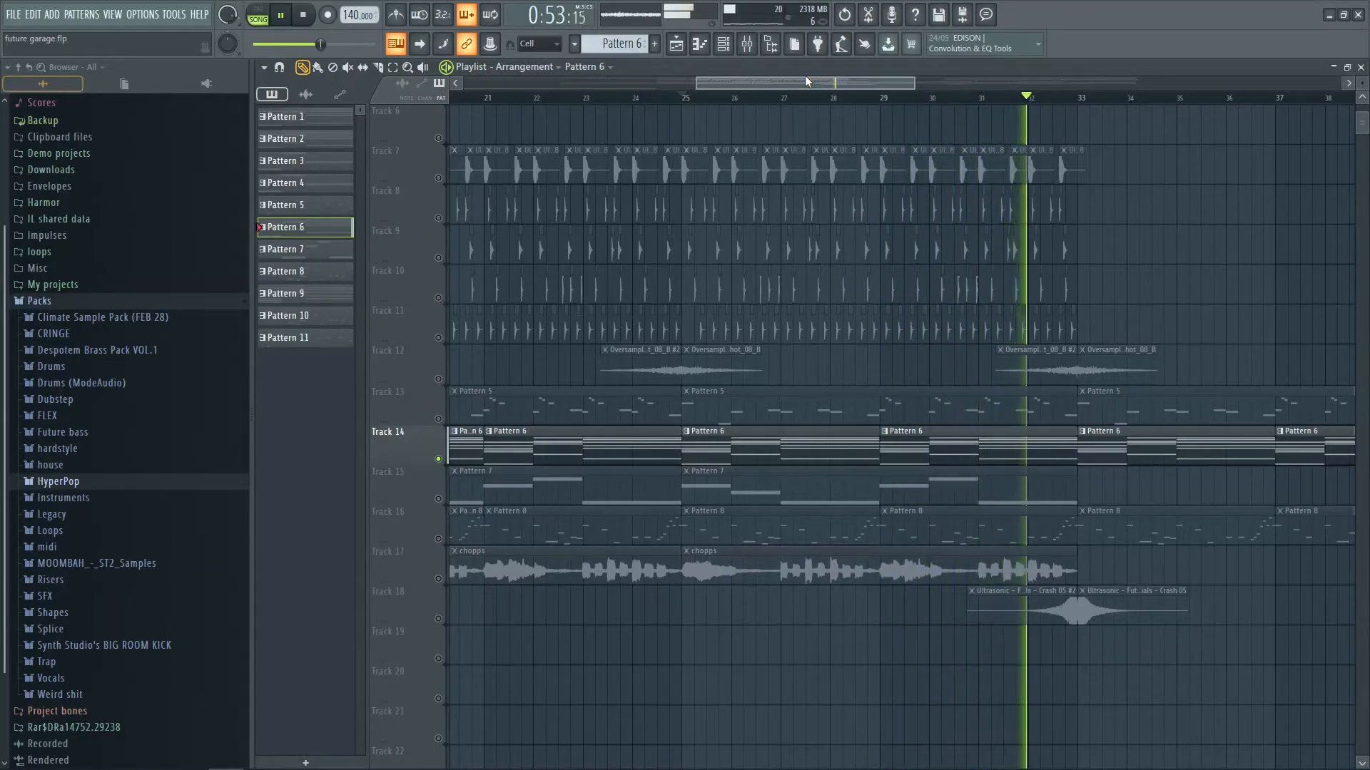
key(space)
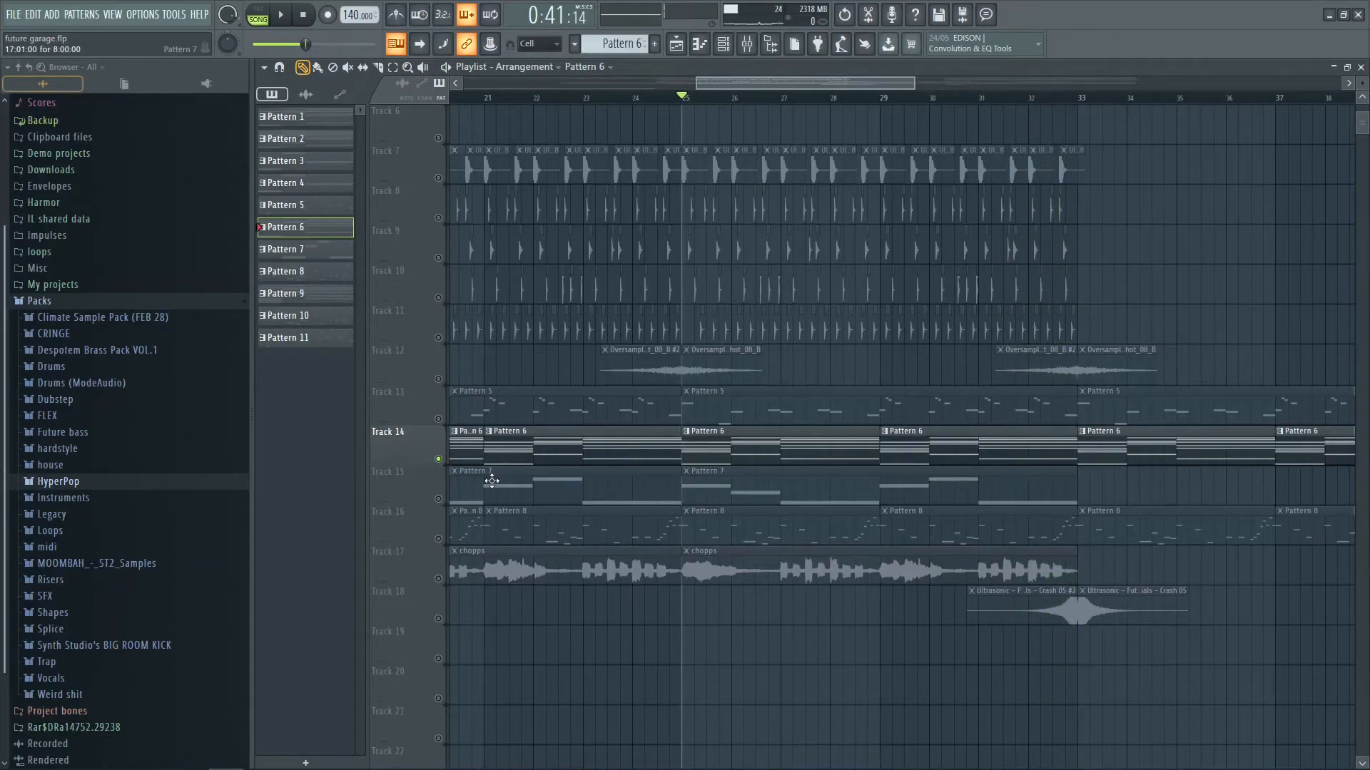
Solo Track 15 and listen to its Pattern 7 clips from bar 25.
click(439, 508)
scroll(642, 430, up, 5)
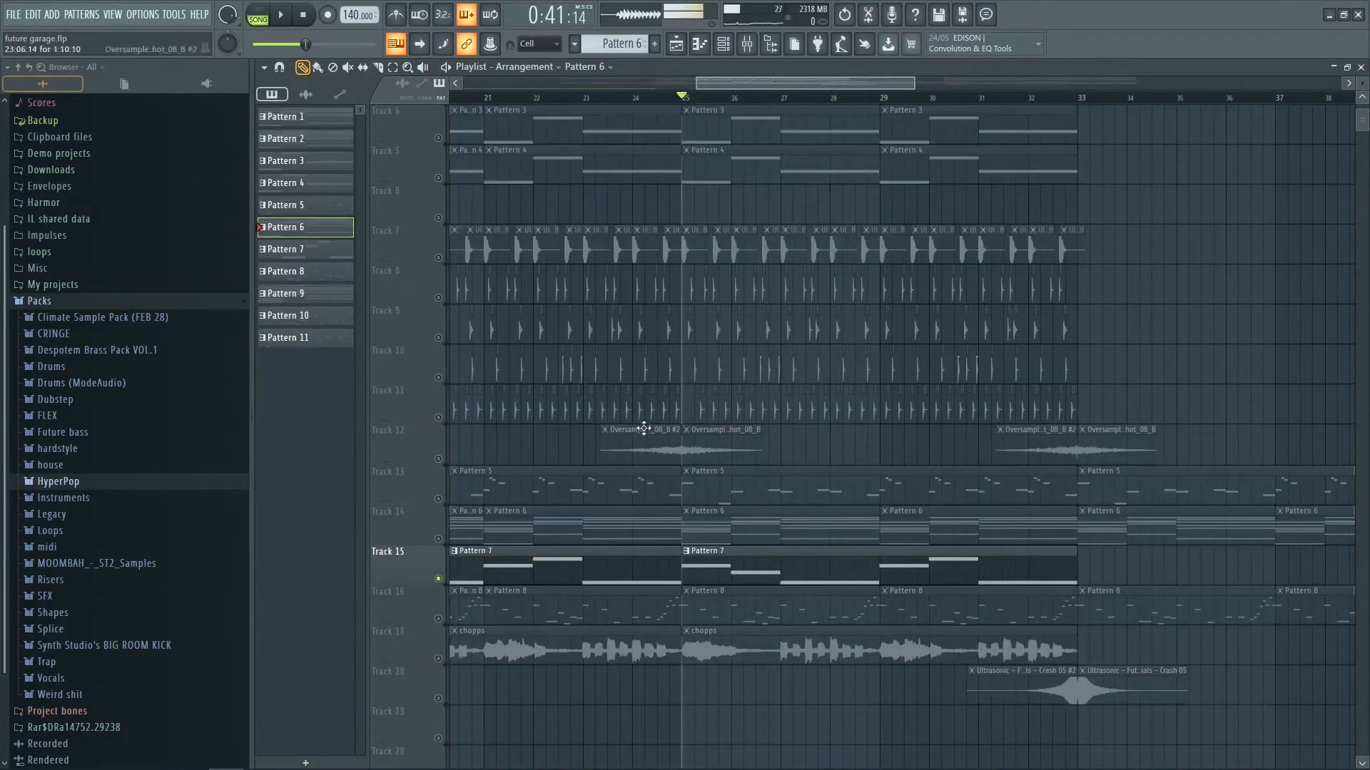
scroll(653, 425, down, 5)
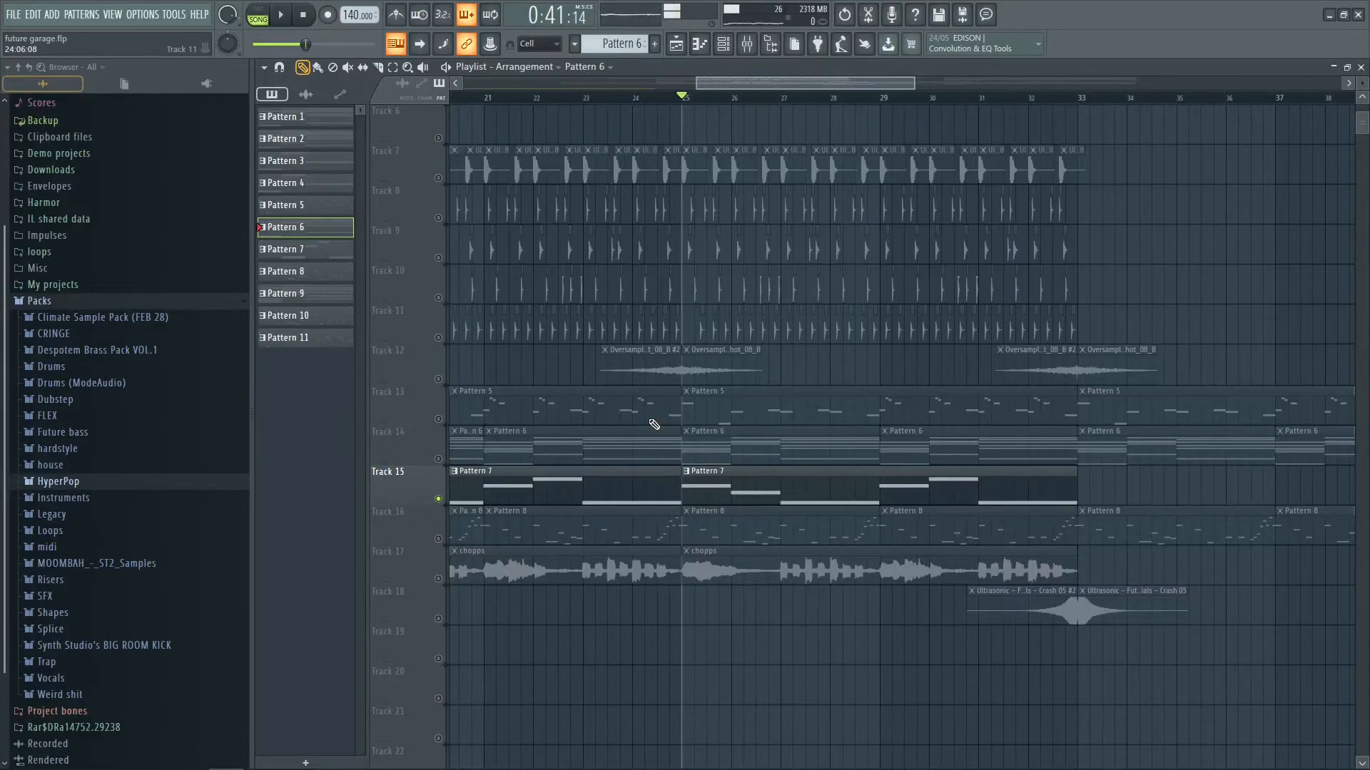
key(space)
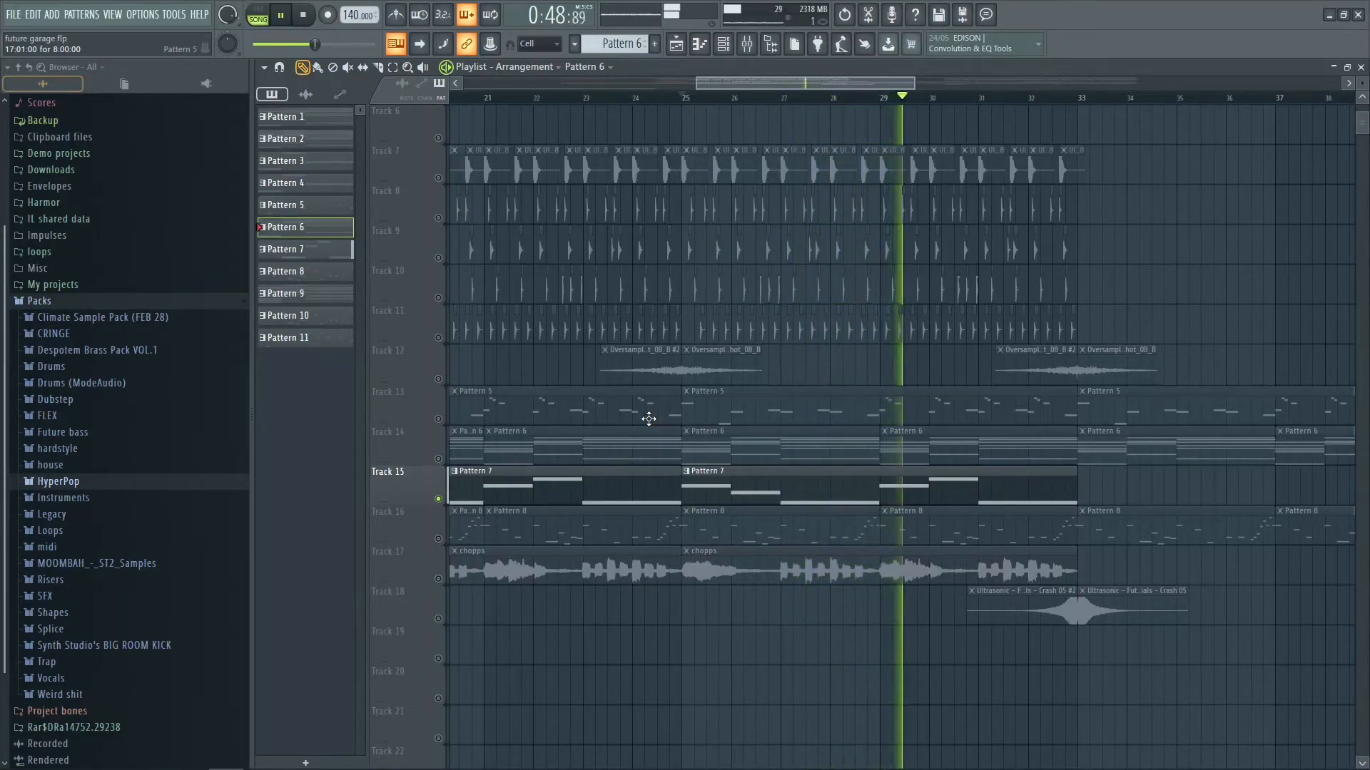
key(space)
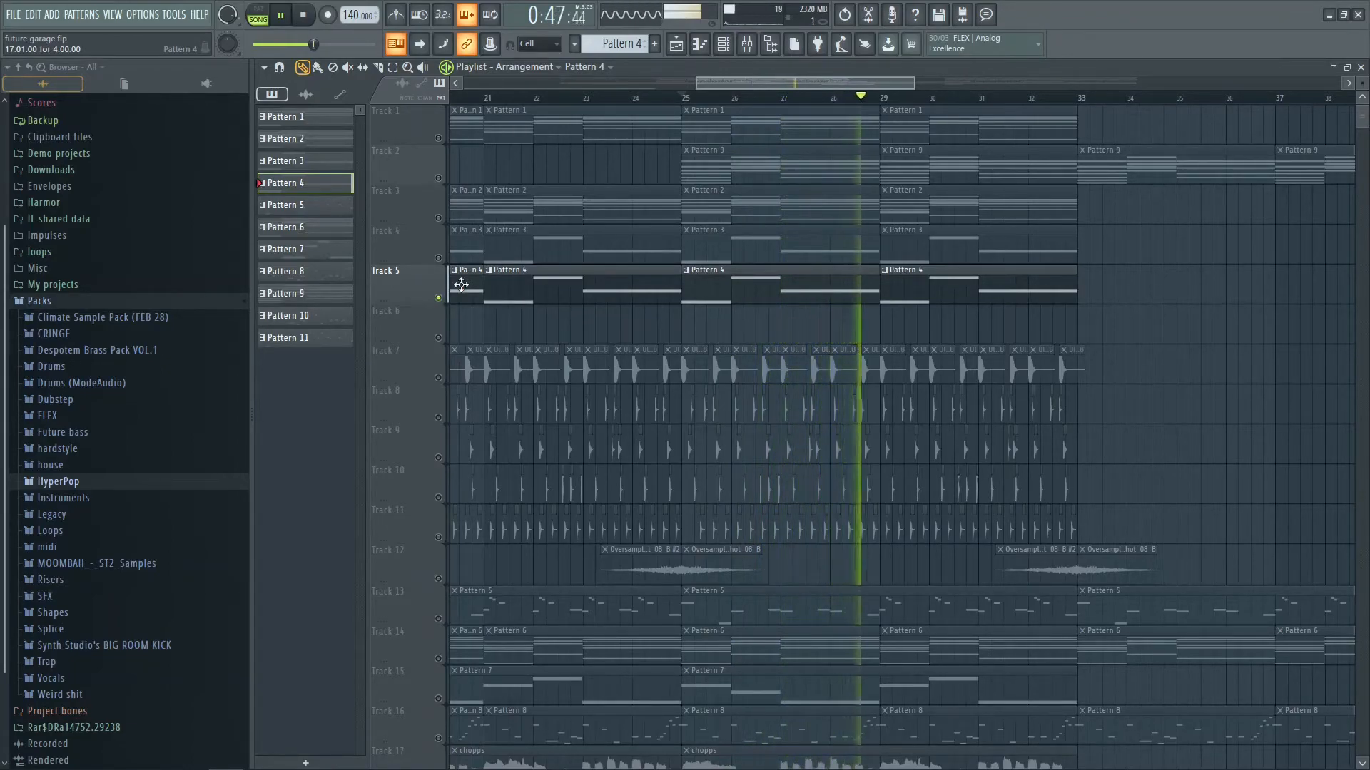
Stop the playback of Track 5 and zoom the playlist out to view the arrangement from bar 1.
key(space)
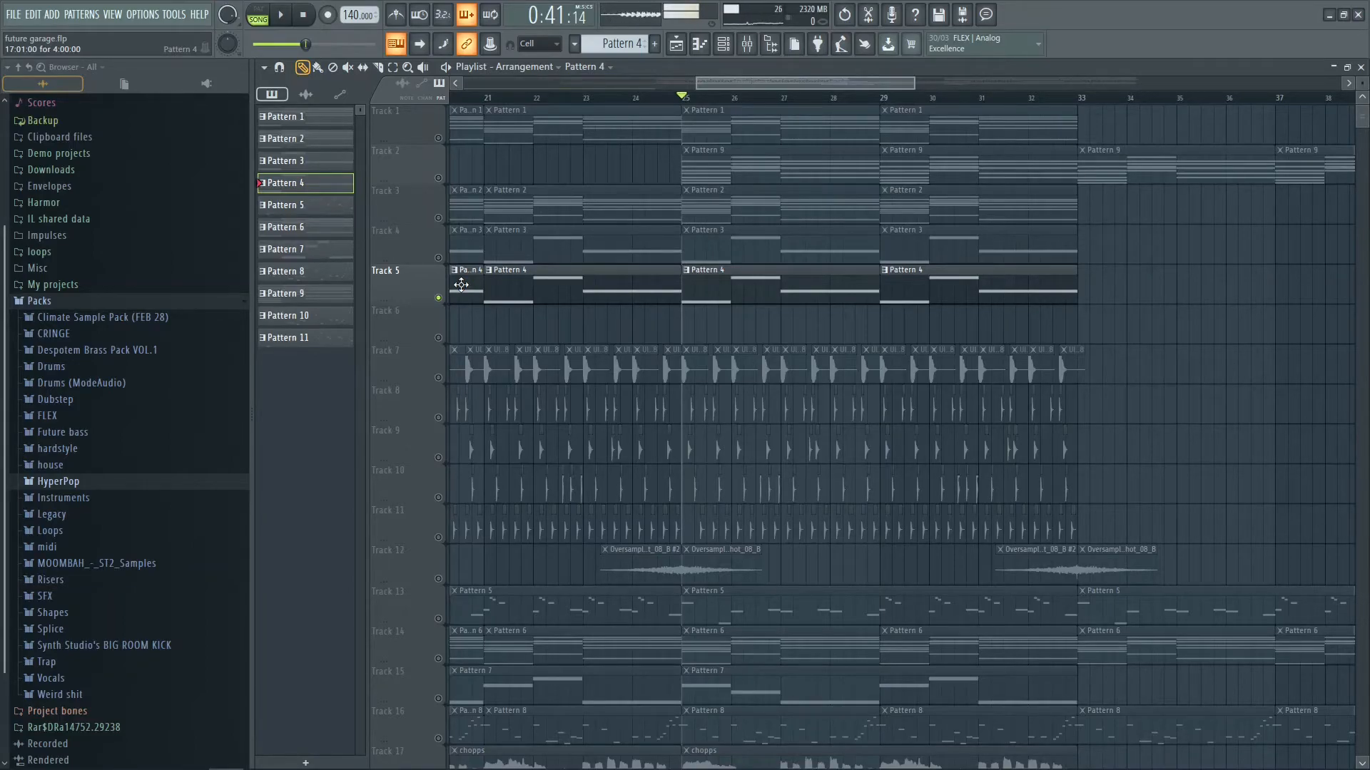
drag(913, 84, 1338, 84)
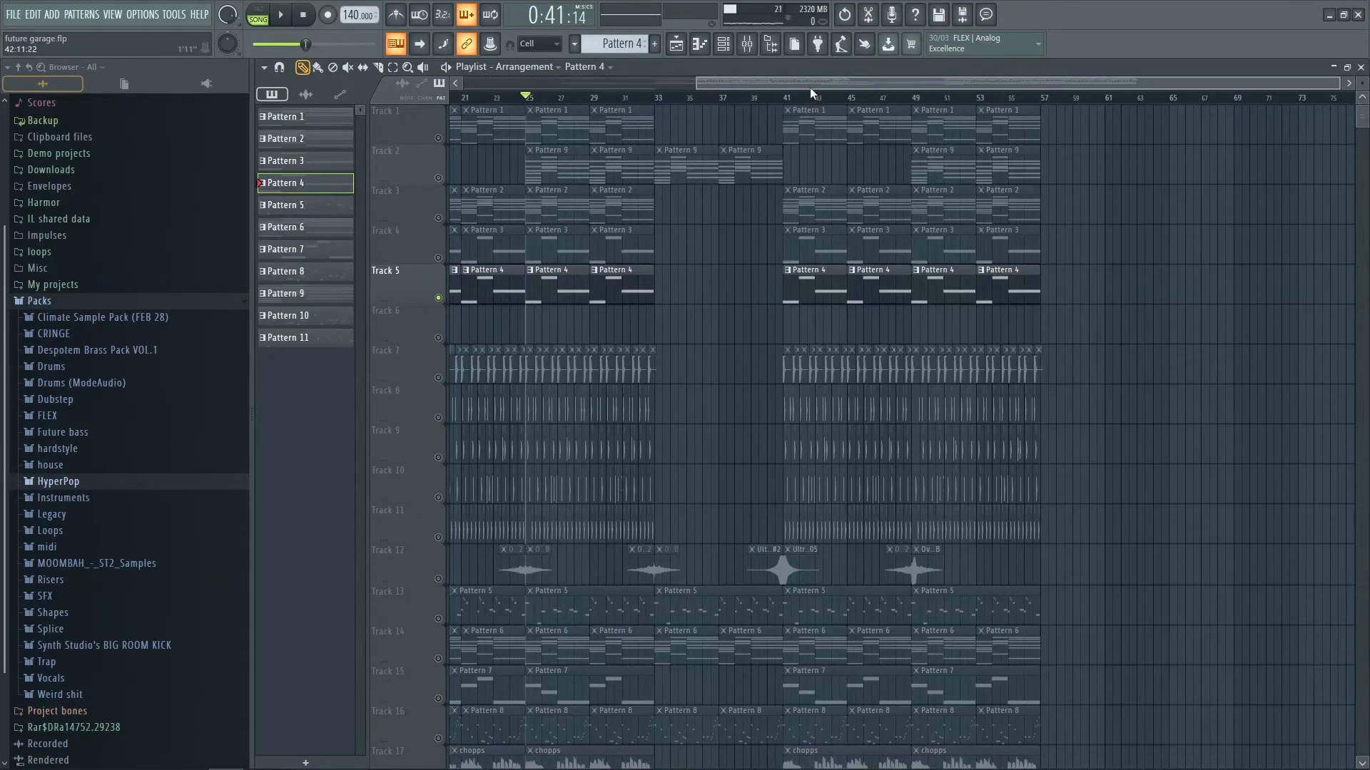
scroll(807, 85, up, 5)
scroll(801, 364, down, 6)
scroll(897, 515, up, 6)
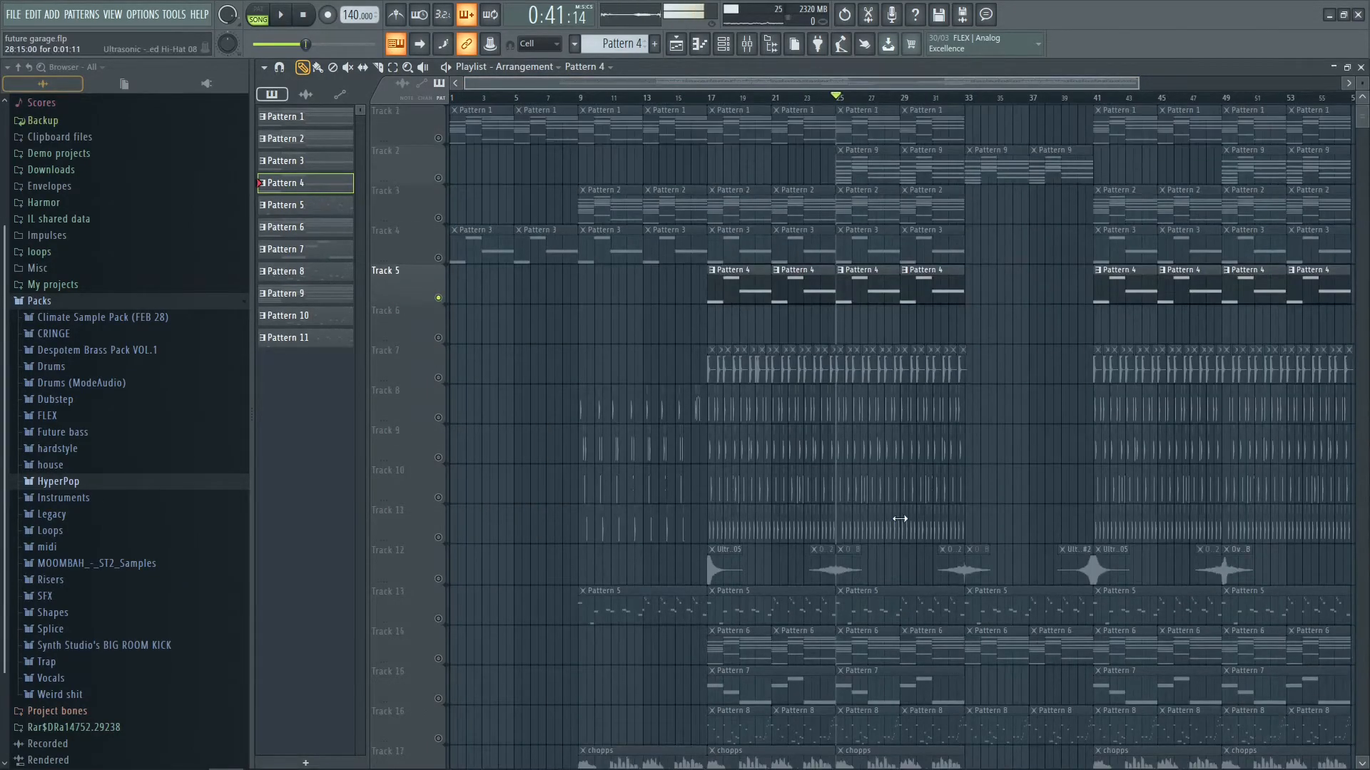